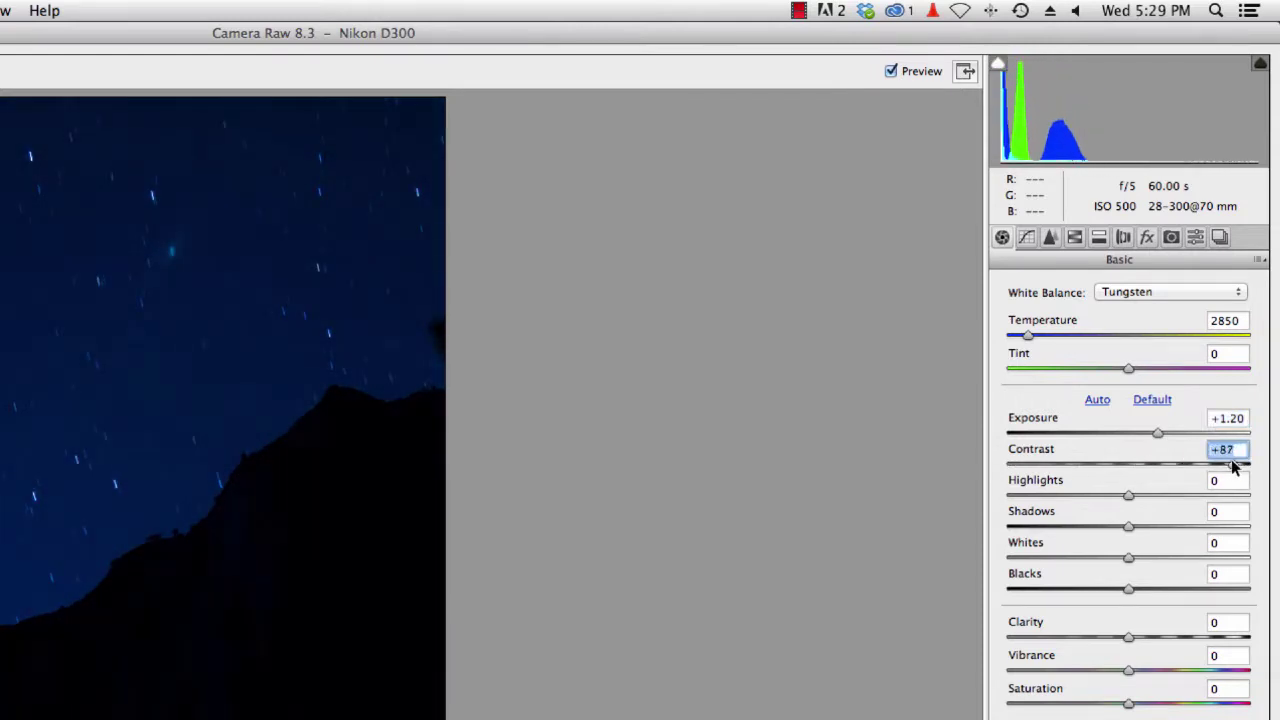
# Set Contrast to -29, Highlights +23, Shadows -18, Whites -1, Blacks +28 and Clarity +48 for the night photo, and accept the raw edits
pyautogui.moveTo(1111, 464); pyautogui.dragTo(1116, 538)
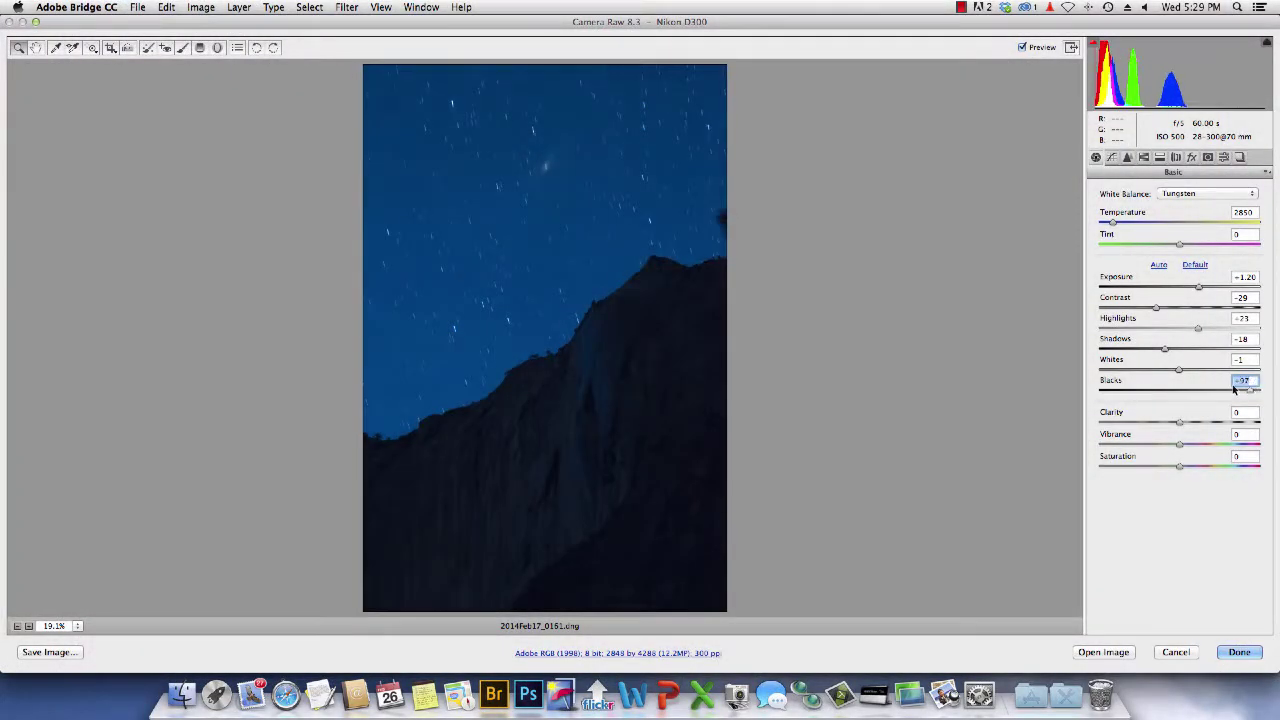
pyautogui.moveTo(1235, 388); pyautogui.dragTo(1224, 390)
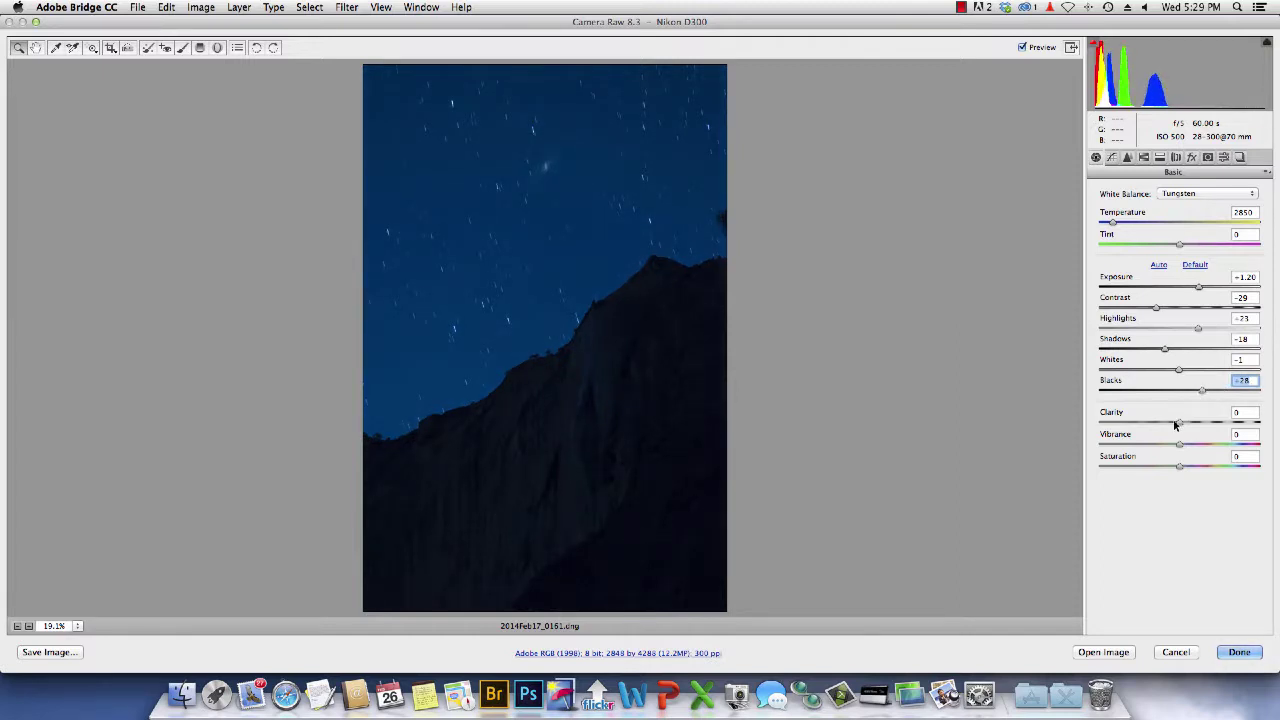
pyautogui.moveTo(1176, 425); pyautogui.dragTo(1278, 420)
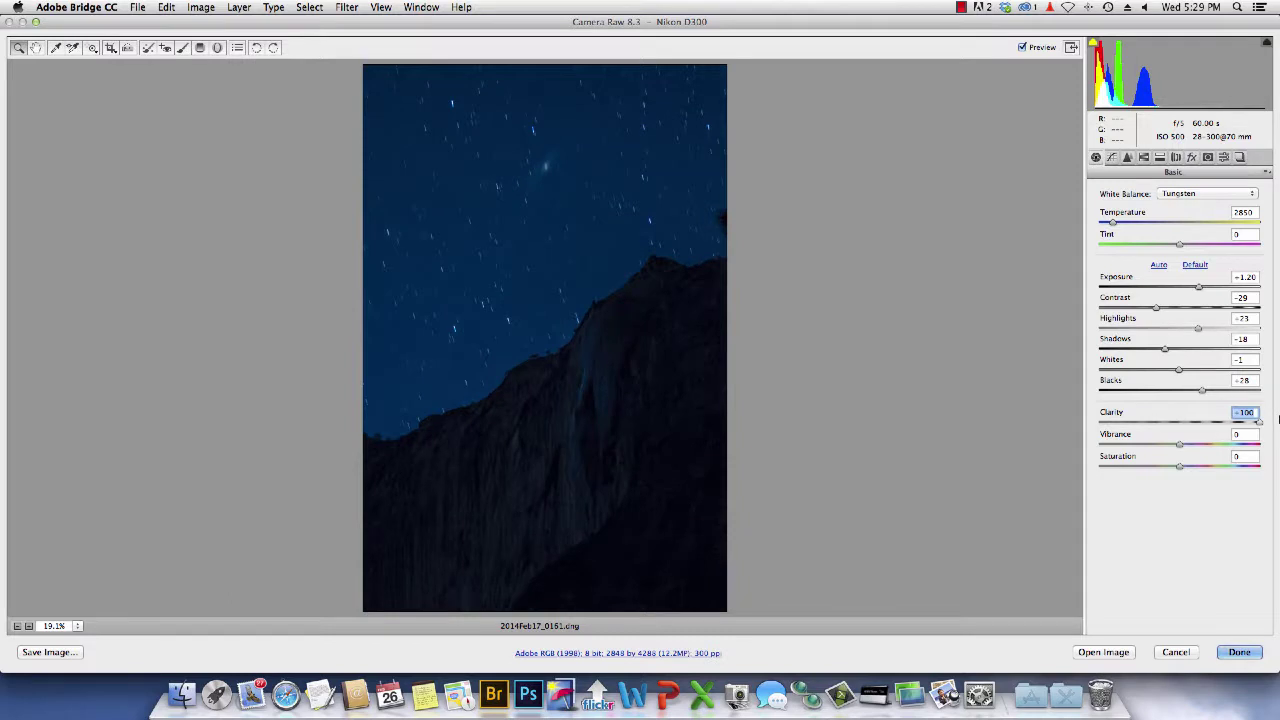
pyautogui.moveTo(1276, 420); pyautogui.dragTo(1226, 422)
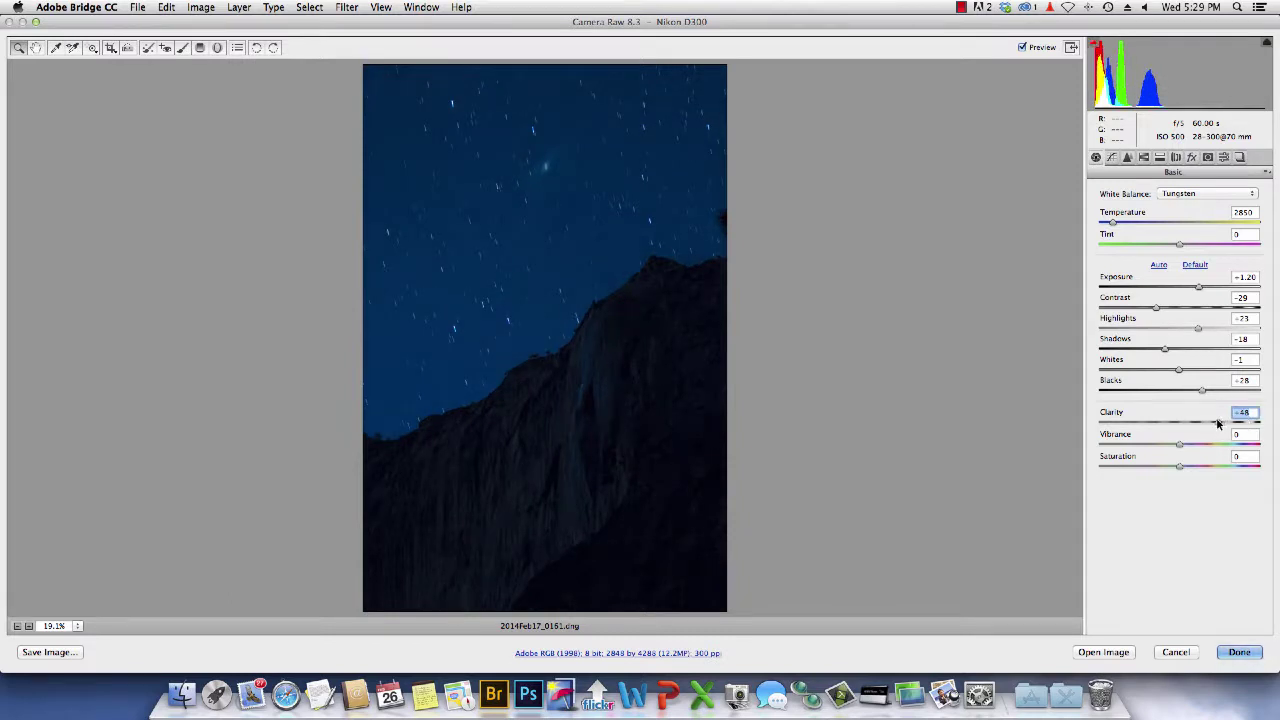
pyautogui.click(1242, 652)
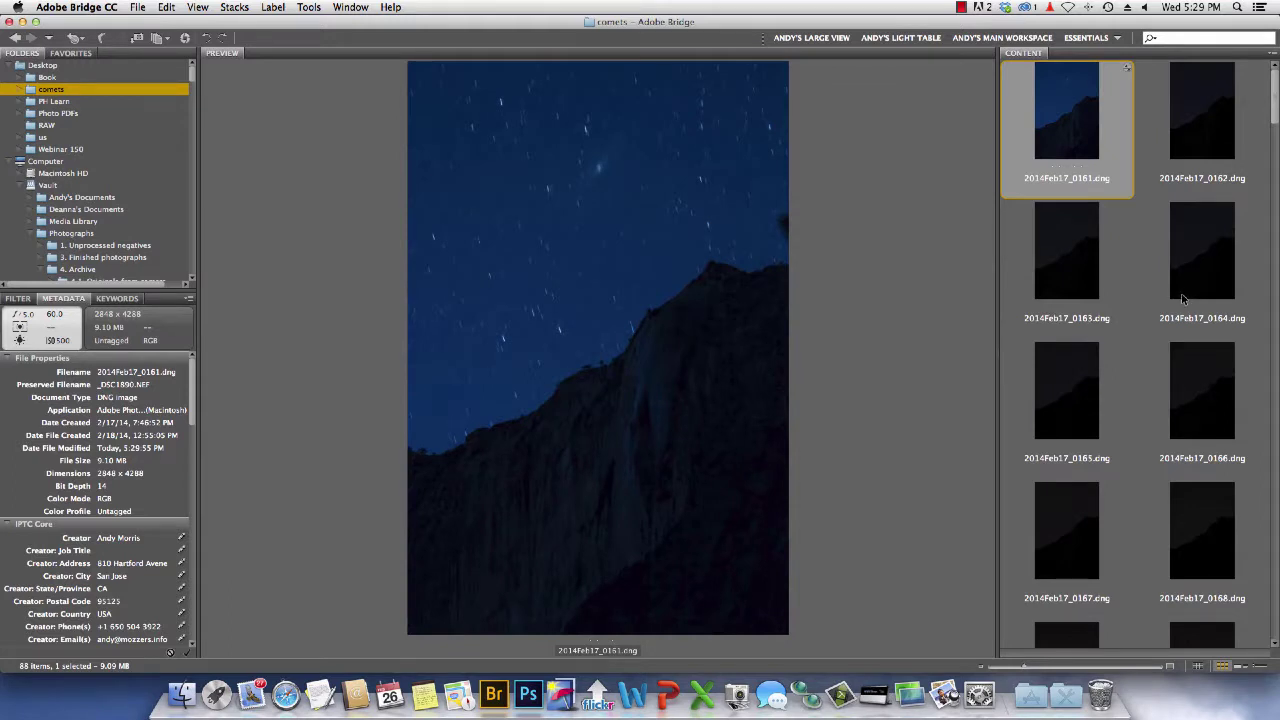
# Select all frames from 2014Feb17_0161.dng through 2014Feb17_0245.dng and apply the first photo's develop settings to them
pyautogui.scroll(-20, 1181, 298)
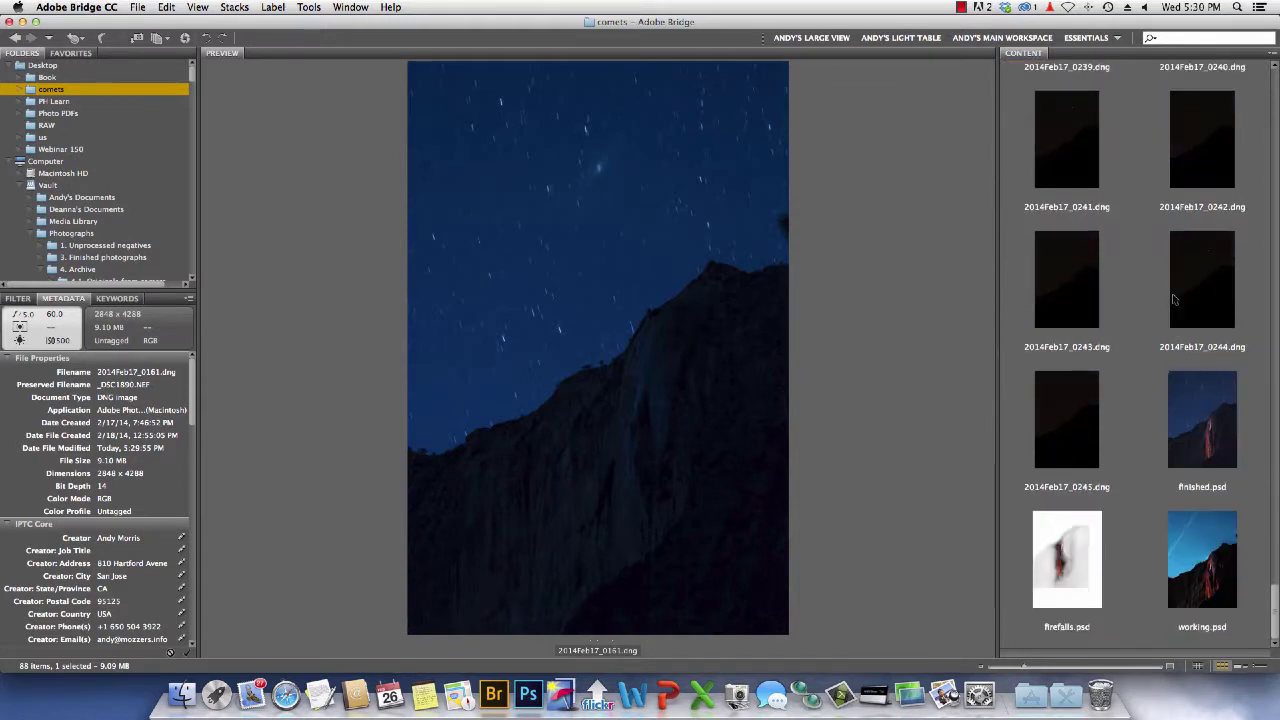
pyautogui.keyDown('shift'); pyautogui.click(1059, 428); pyautogui.keyUp('shift')
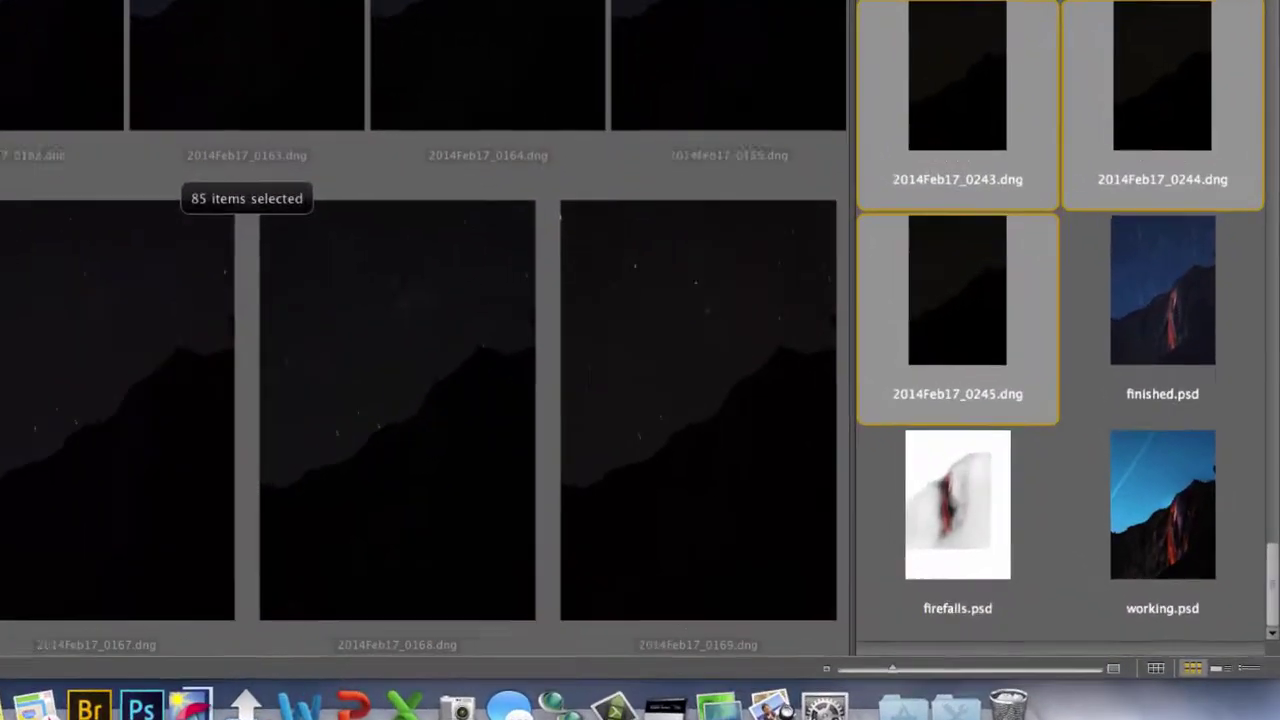
pyautogui.rightClick(921, 155)
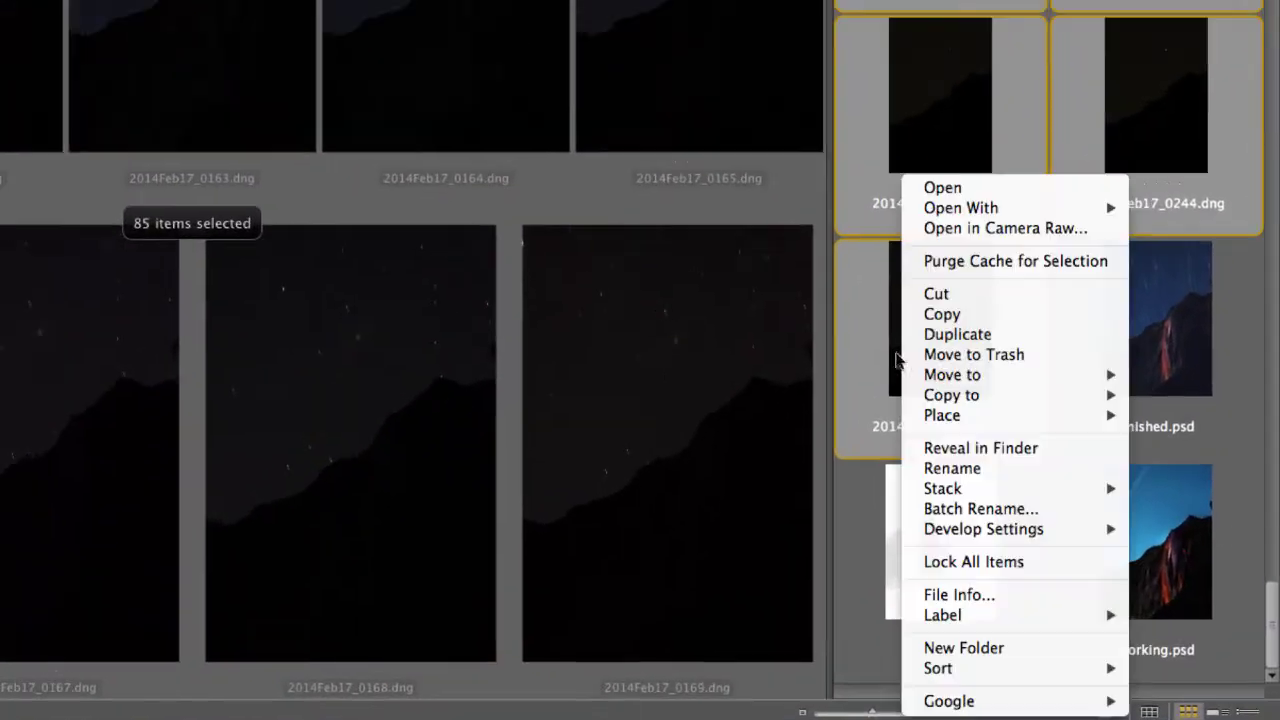
pyautogui.moveTo(1029, 493)
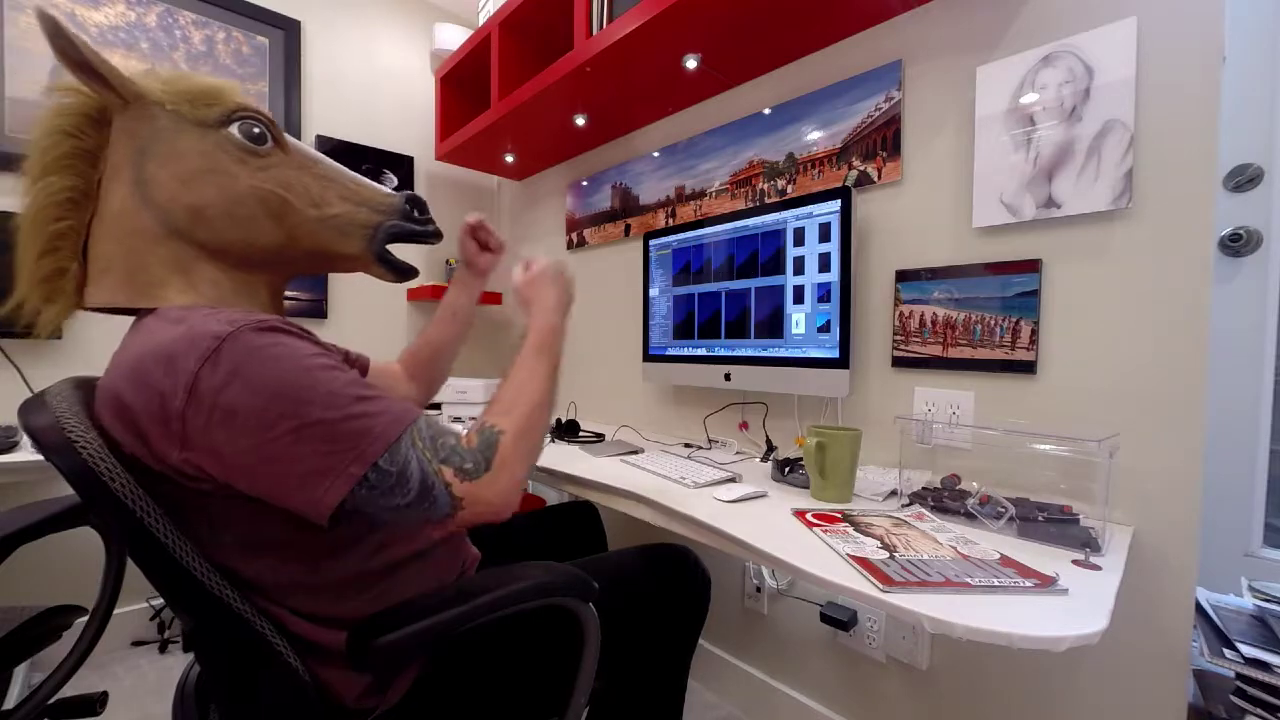
# Stack the selected frames in Photoshop with Dr. Brown's Stack-A-Matic as layers in Lighten blend mode, each with a mask that reveals the layer
pyautogui.click(505, 13)
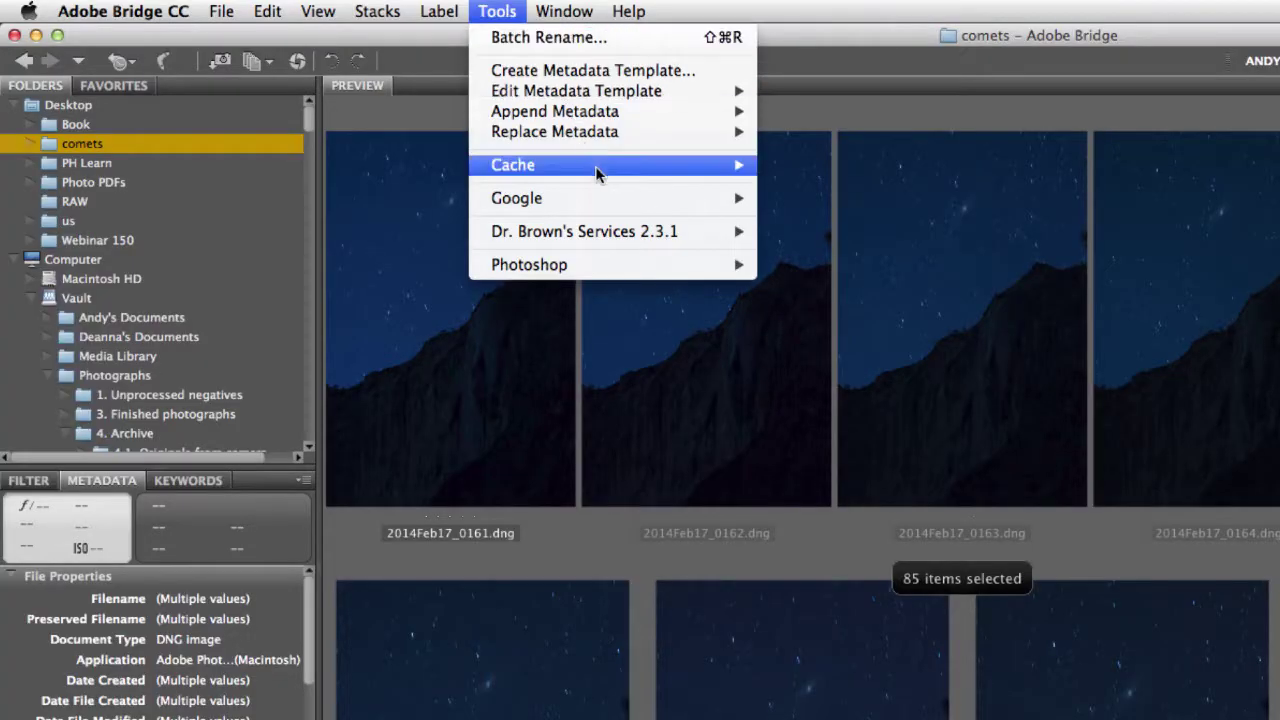
pyautogui.moveTo(639, 259)
pyautogui.moveTo(639, 236)
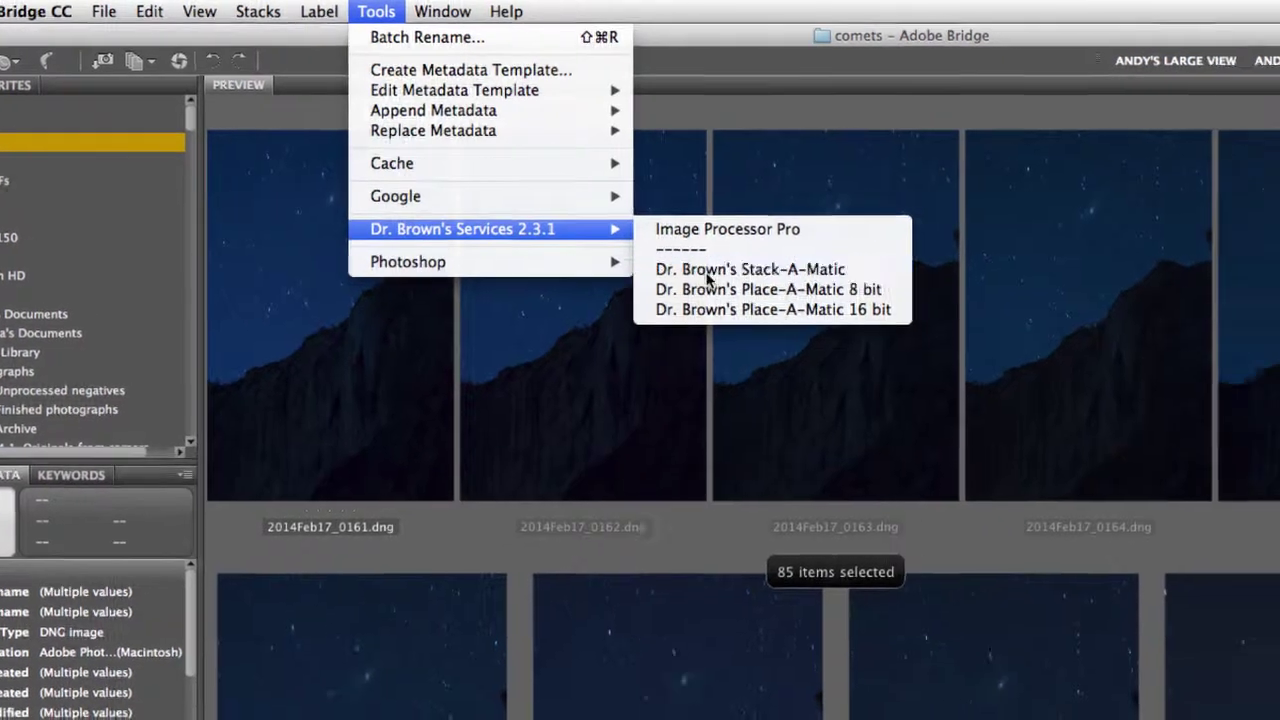
pyautogui.click(833, 274)
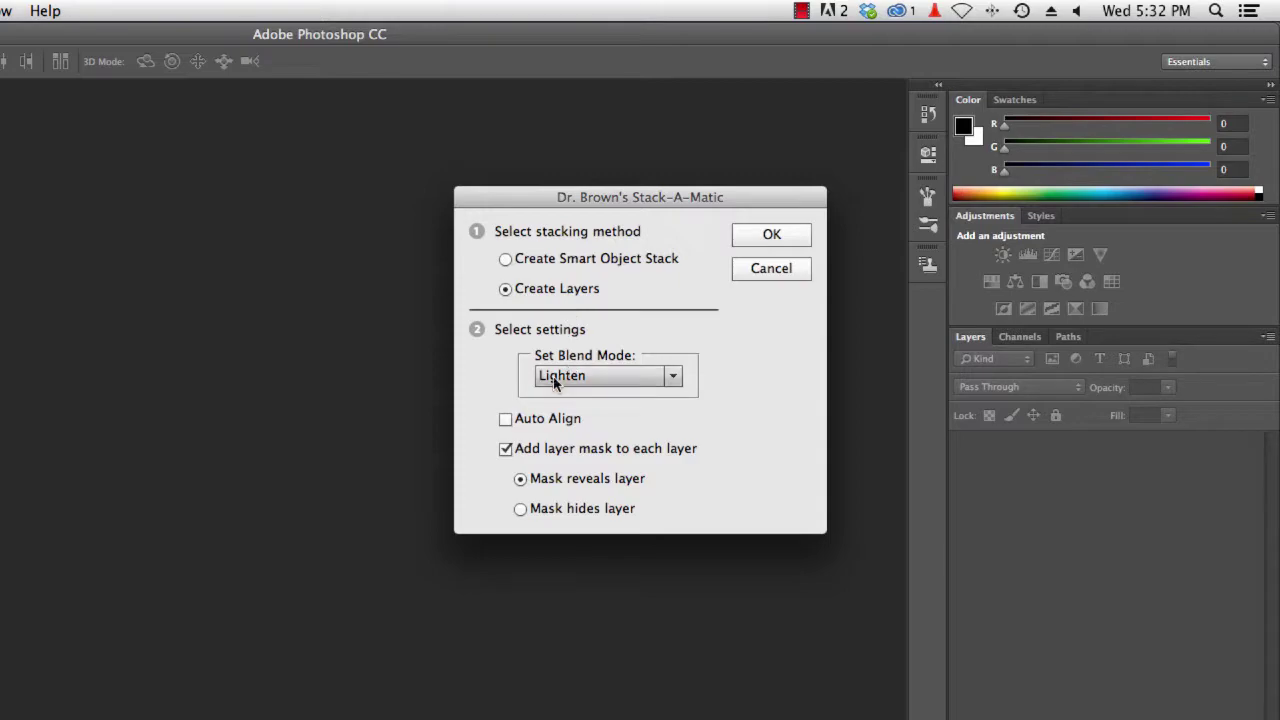
pyautogui.click(783, 237)
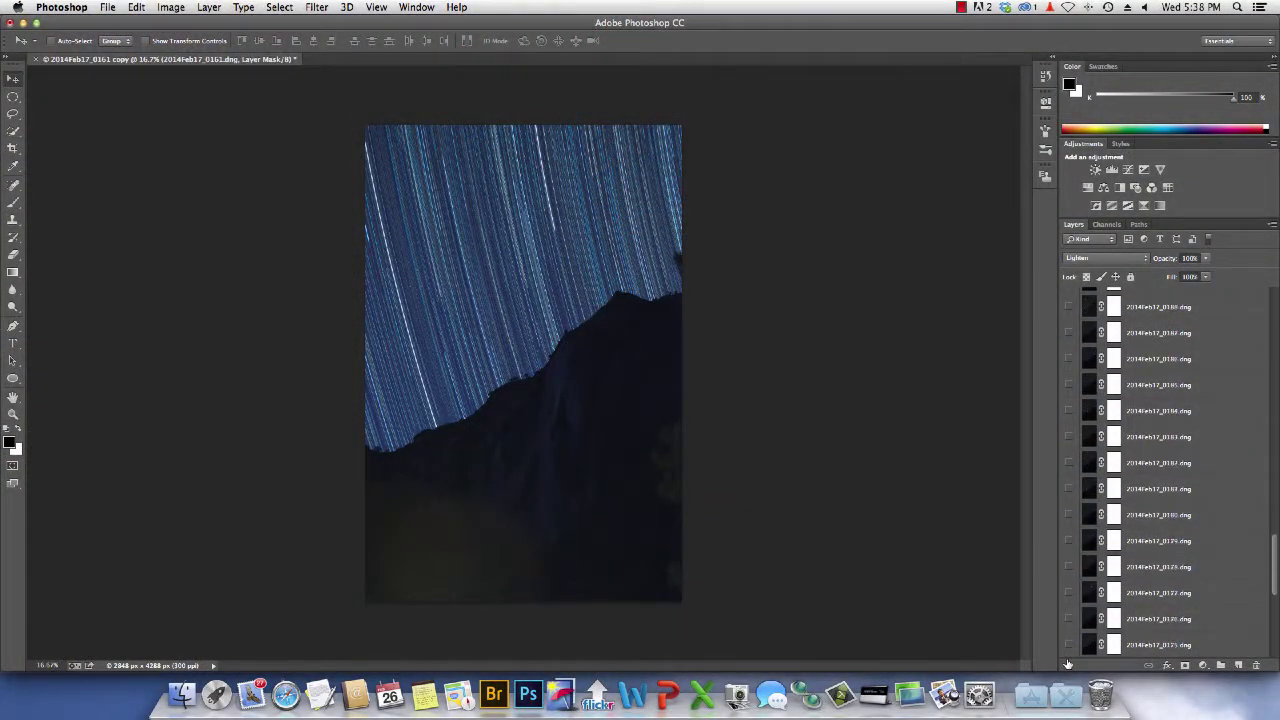
# Show only the layers 2014Feb17_0161 to 2014Feb17_0170, and delete layers 0171 through 0245
pyautogui.scroll(-5, 1068, 650)
pyautogui.keyDown('alt'); pyautogui.click(1069, 644); pyautogui.keyUp('alt')
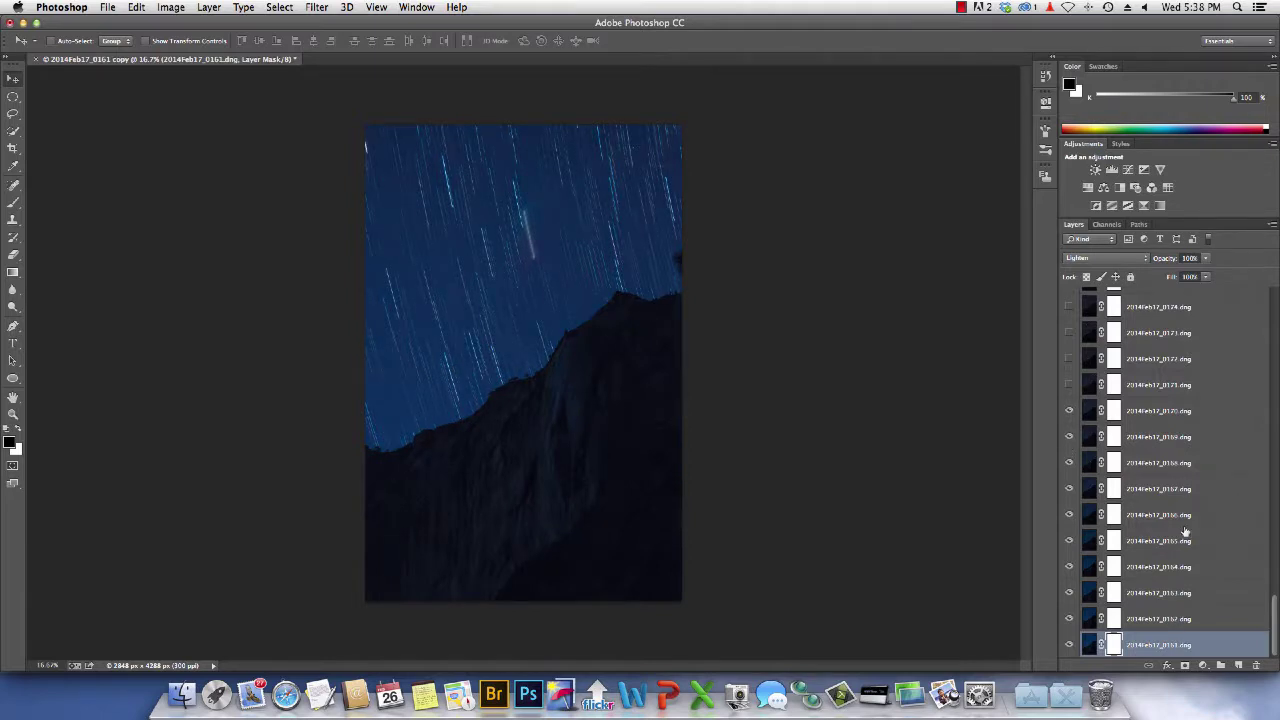
pyautogui.scroll(2, 1175, 480)
pyautogui.click(1160, 434)
pyautogui.scroll(20, 1160, 438)
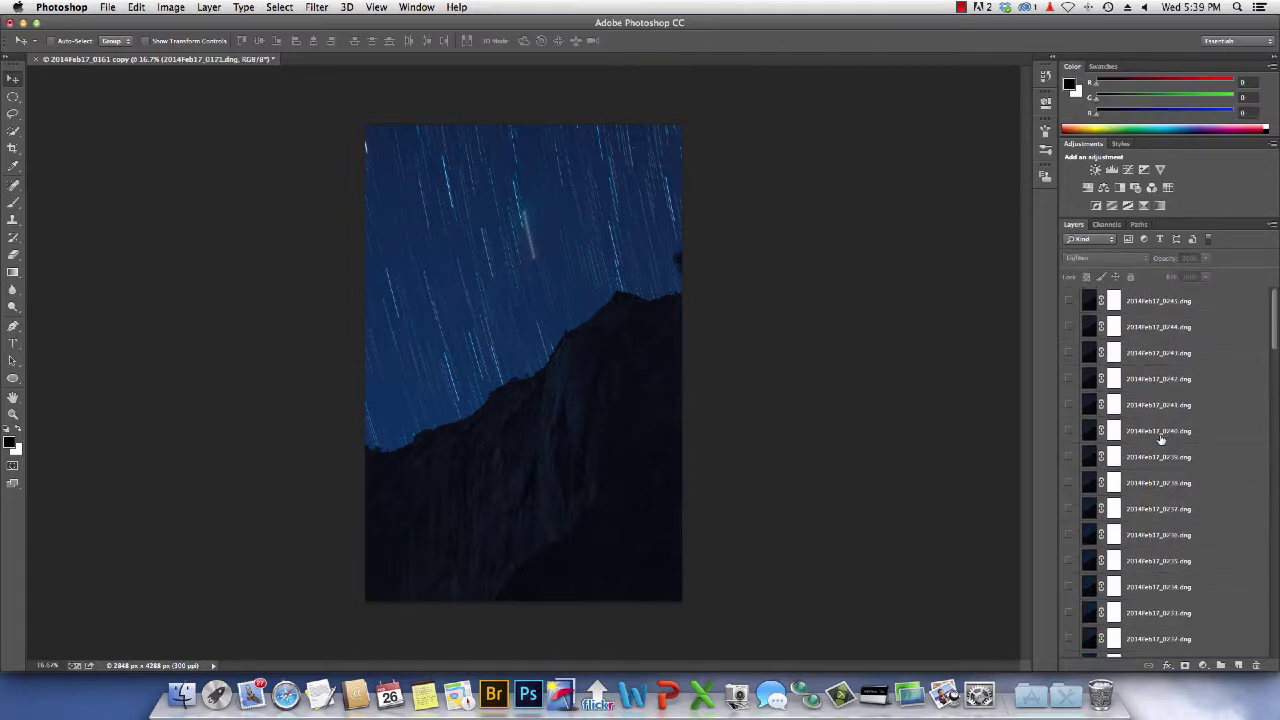
pyautogui.keyDown('shift'); pyautogui.click(1165, 301); pyautogui.keyUp('shift')
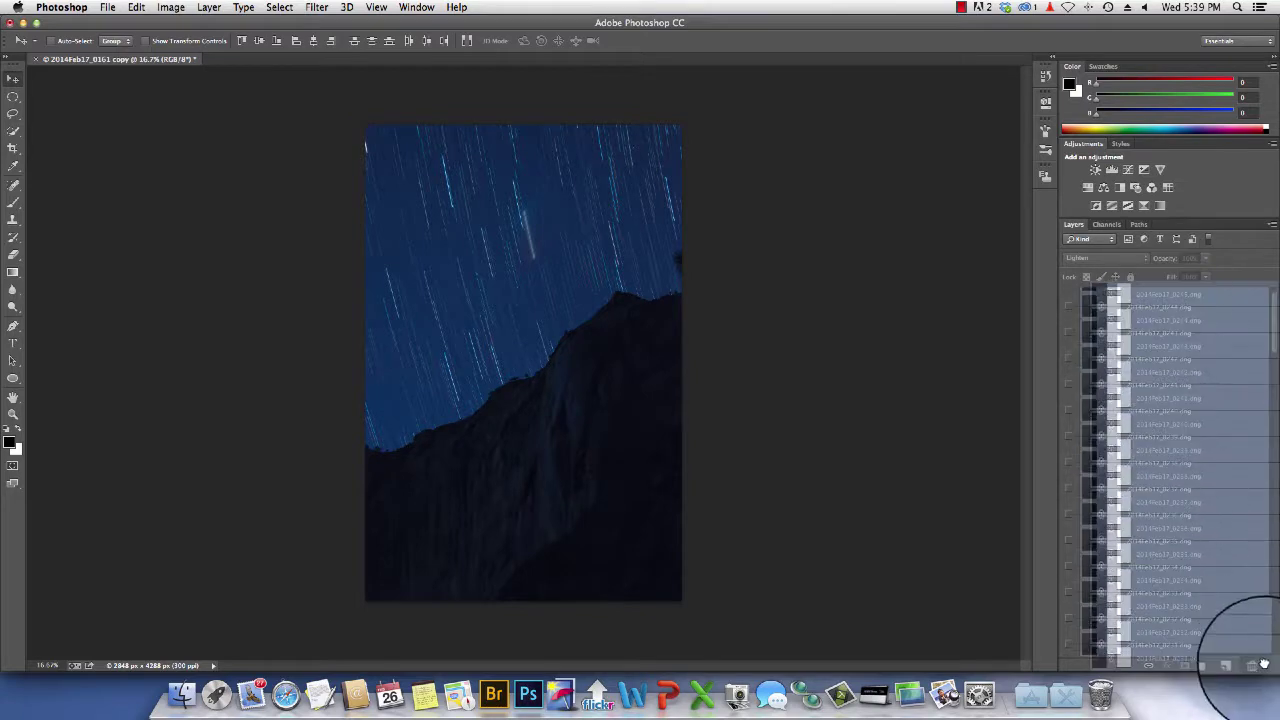
pyautogui.click(1256, 665)
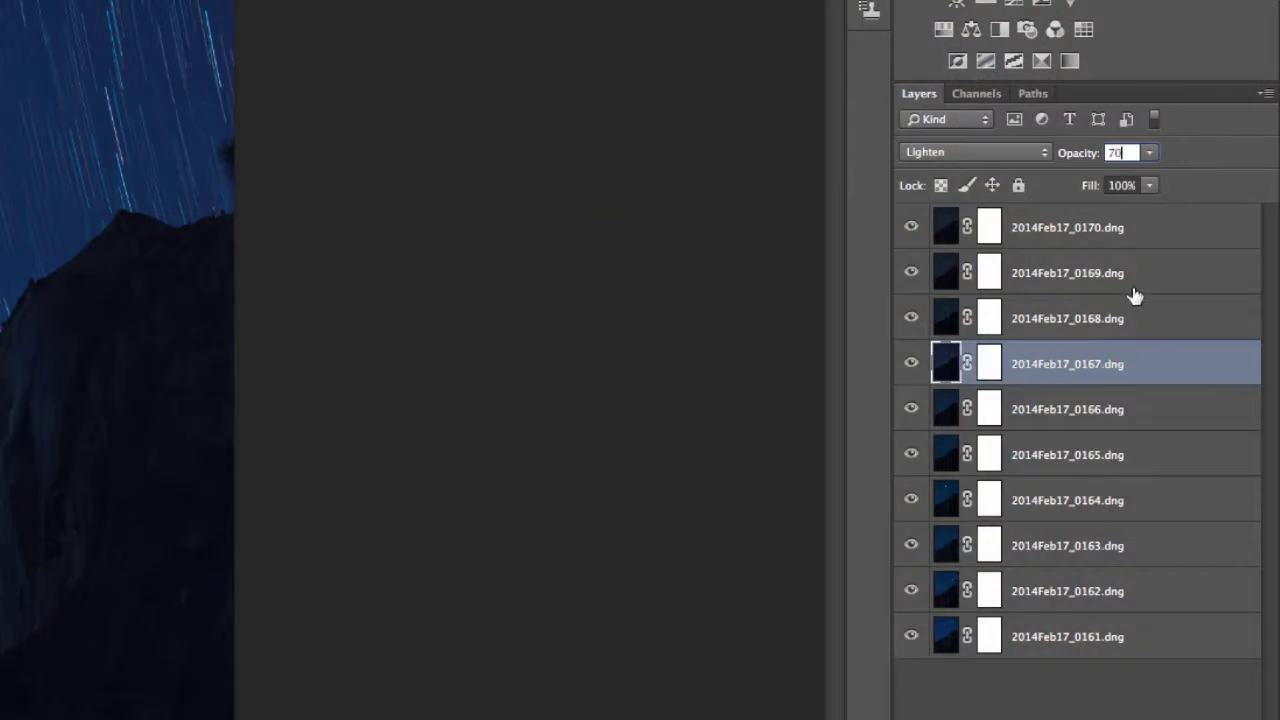
# Set the opacity of layers 0166 down to 0161 in decreasing 10% steps, from 60% for 0166 to 10% for 0161
pyautogui.hotkey('alt', '[')
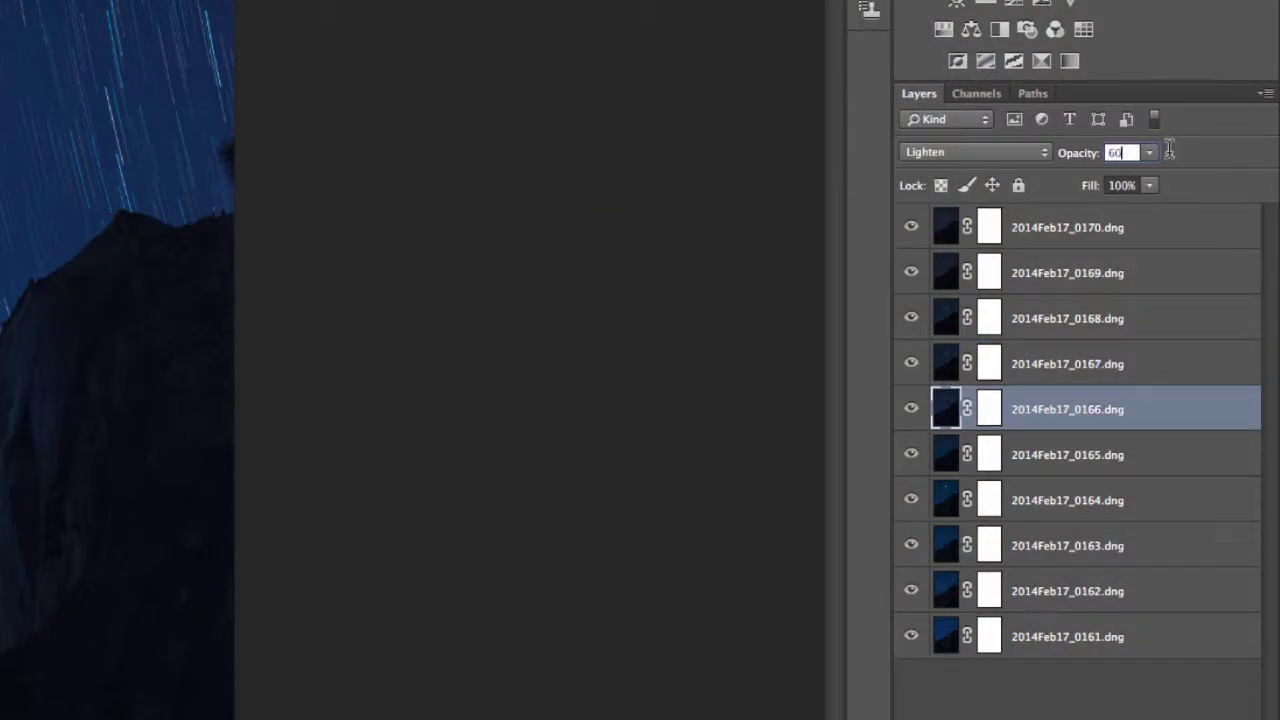
pyautogui.click(1133, 457)
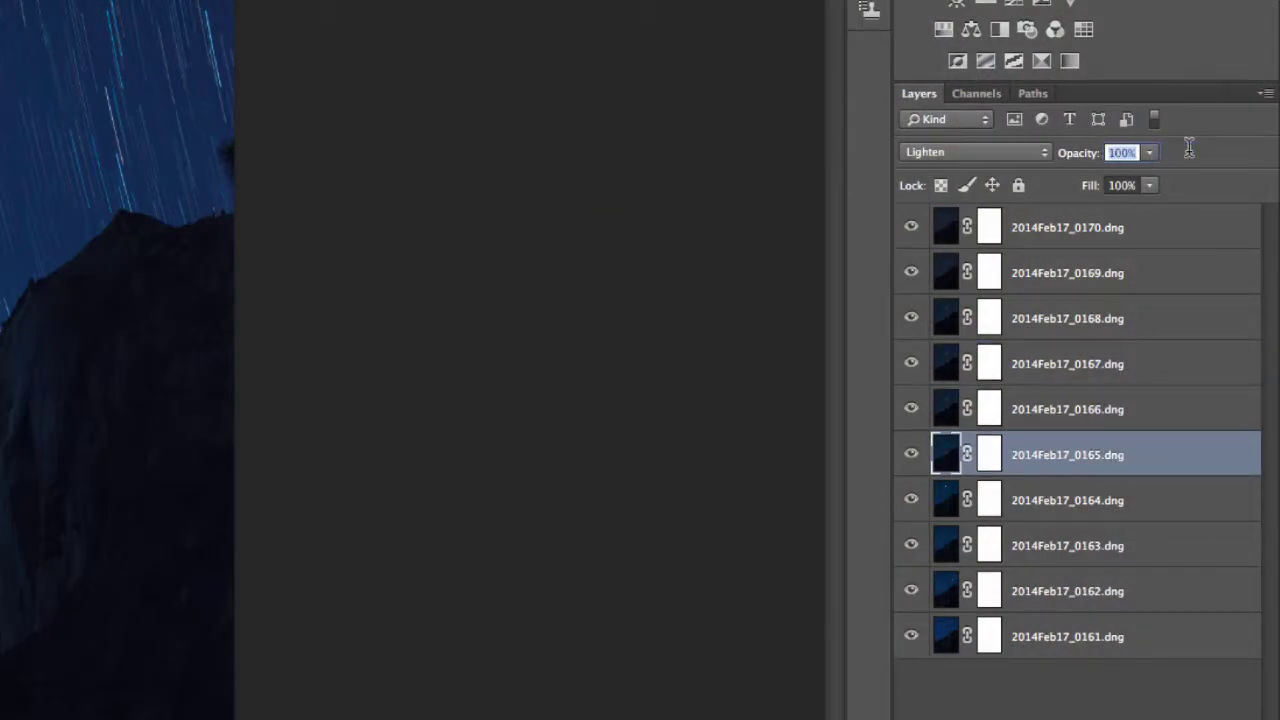
pyautogui.click(1100, 490)
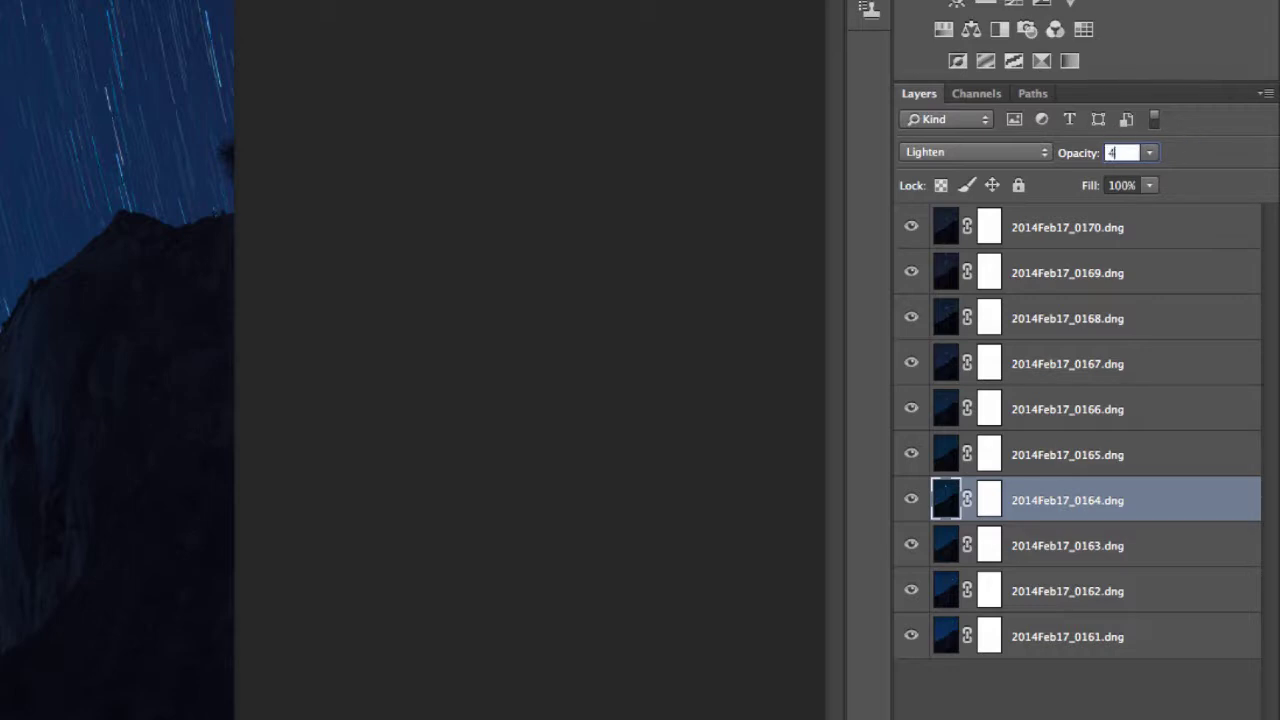
pyautogui.click(1094, 553)
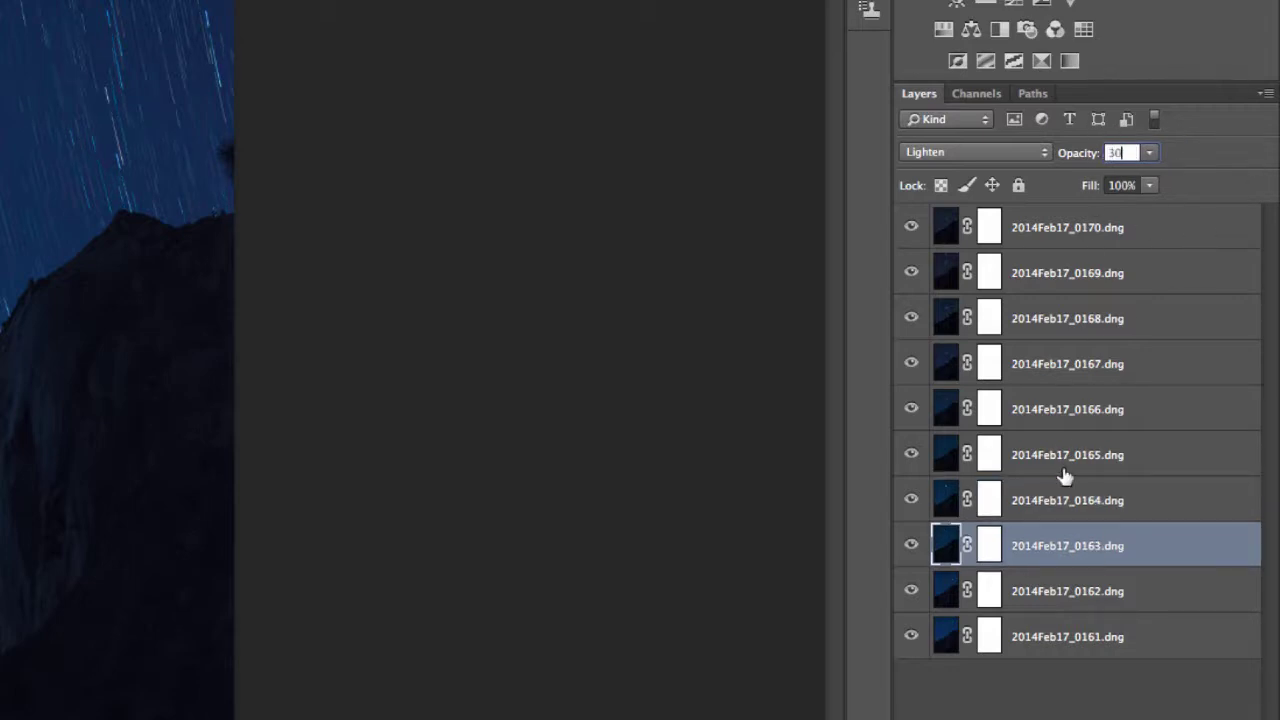
pyautogui.click(1082, 592)
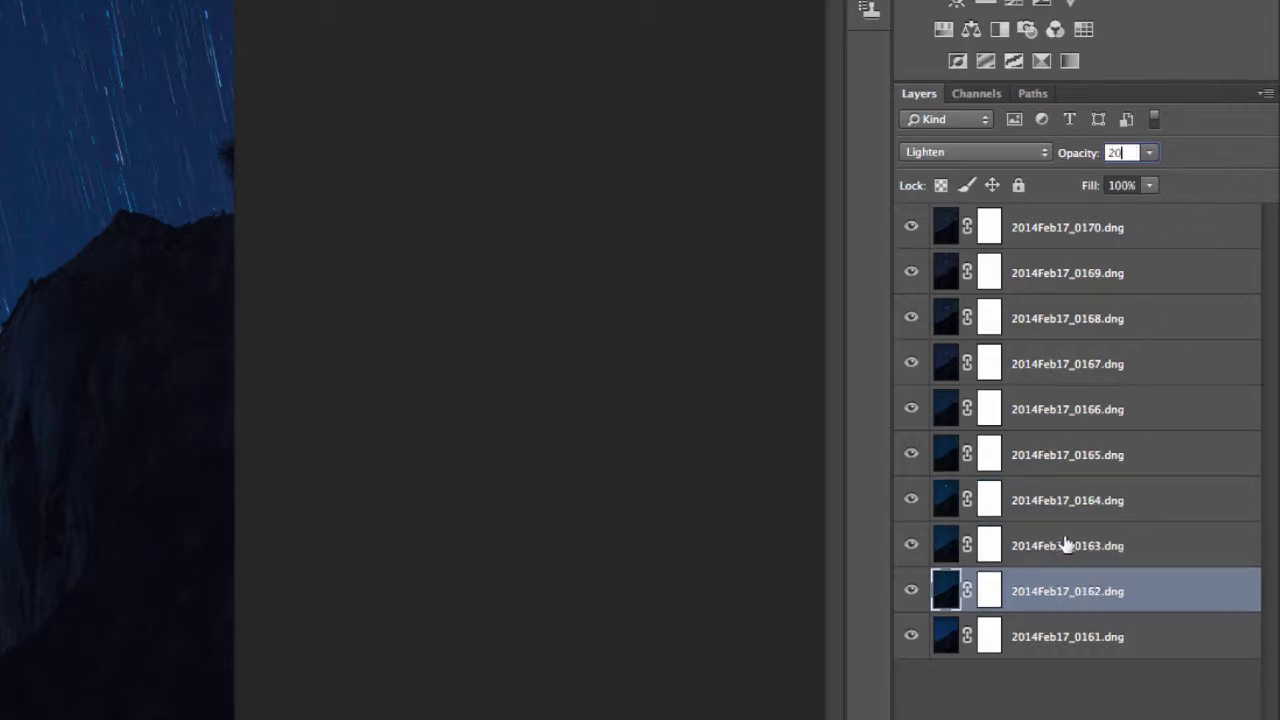
pyautogui.click(1100, 642)
pyautogui.write('1')
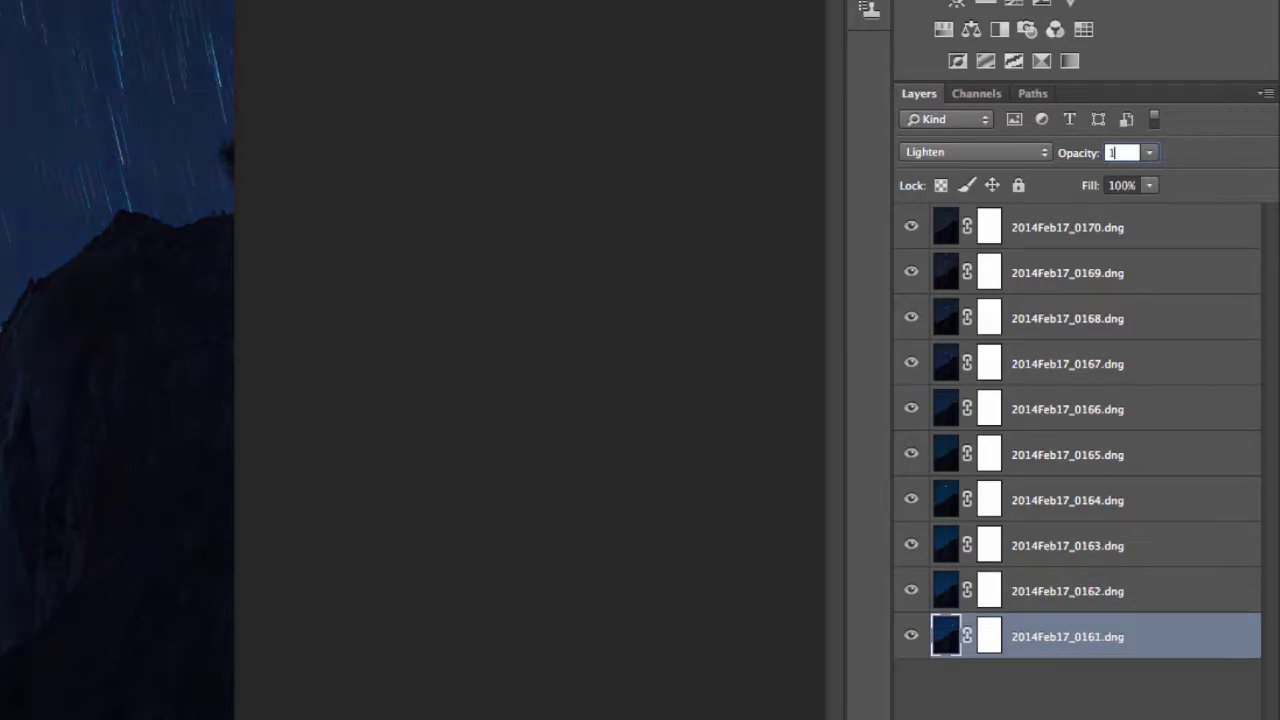
pyautogui.write('0')
pyautogui.press('Tab')
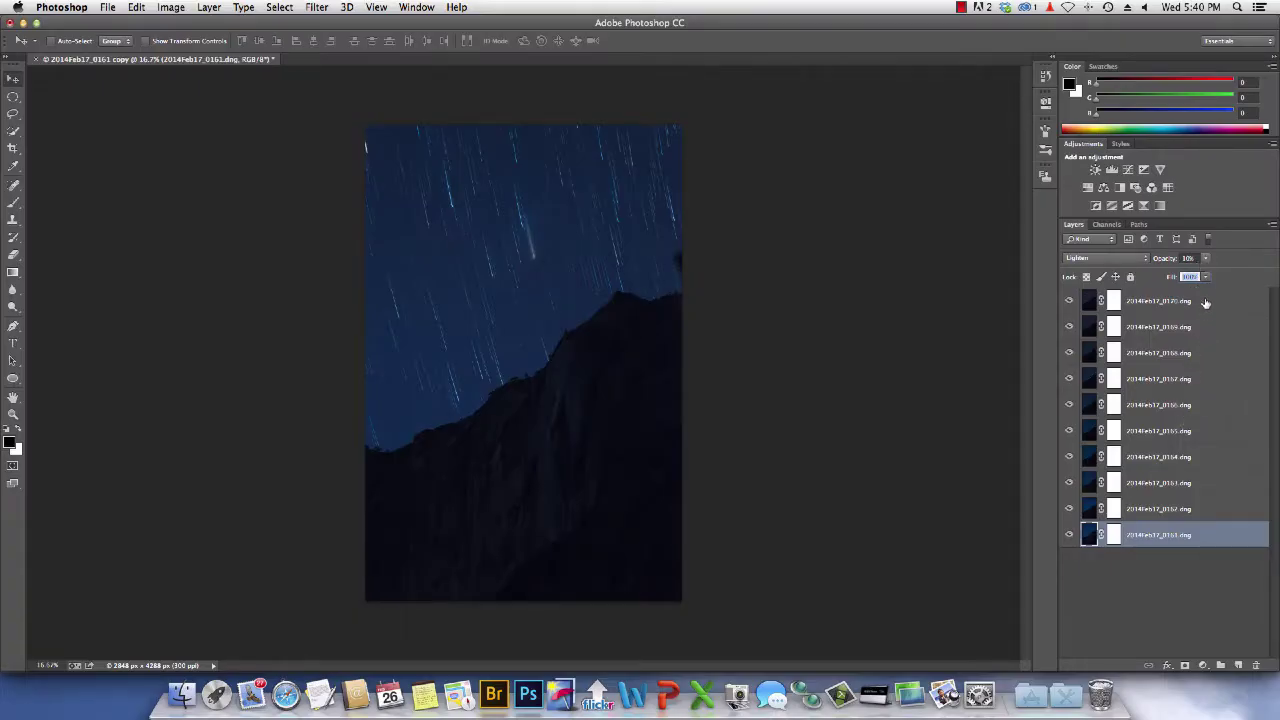
# Group all ten star layers as "stars" and stamp the visible image onto a new layer above it named "denoise"
pyautogui.keyDown('shift'); pyautogui.click(1205, 302); pyautogui.keyUp('shift')
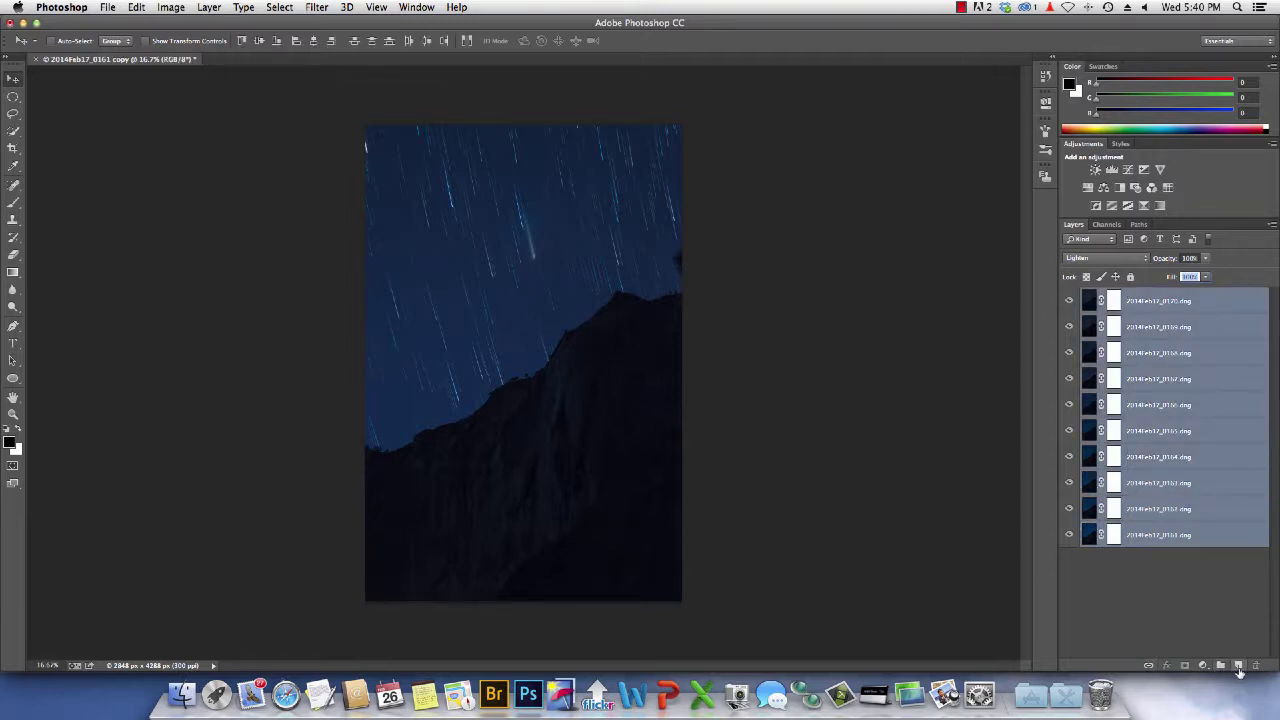
pyautogui.click(1220, 666)
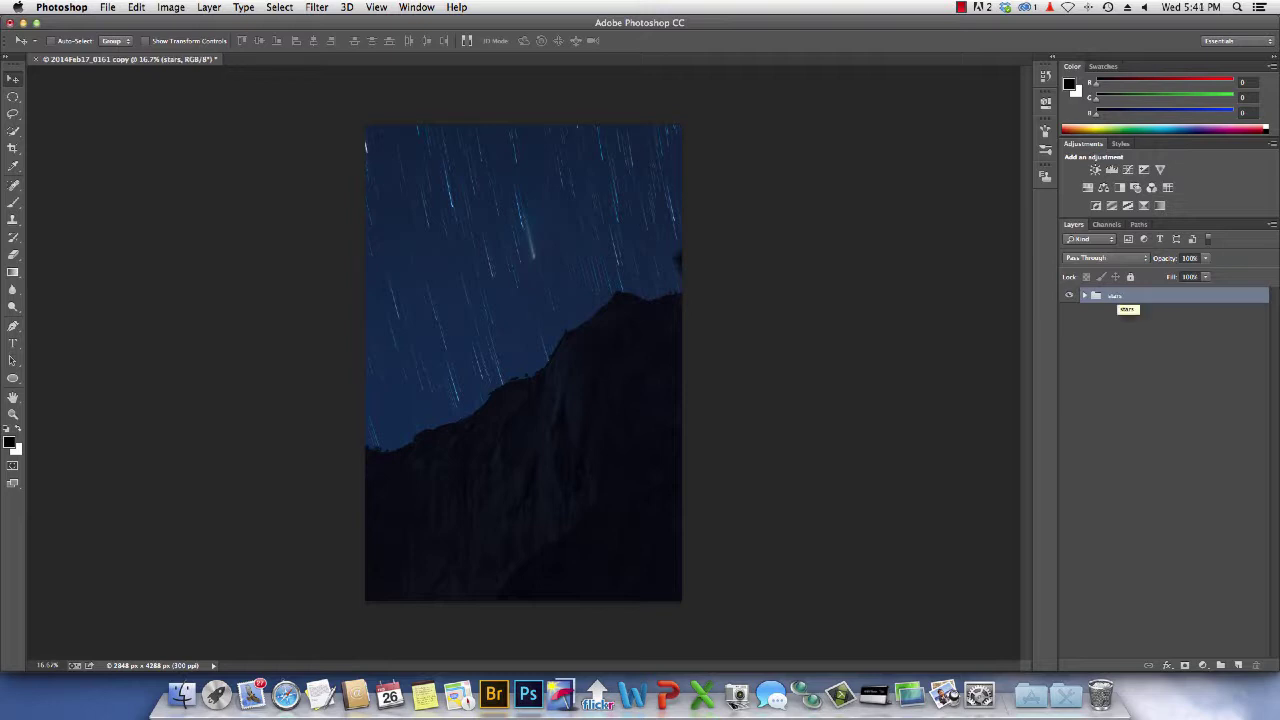
pyautogui.press('alt+shift+super+e')
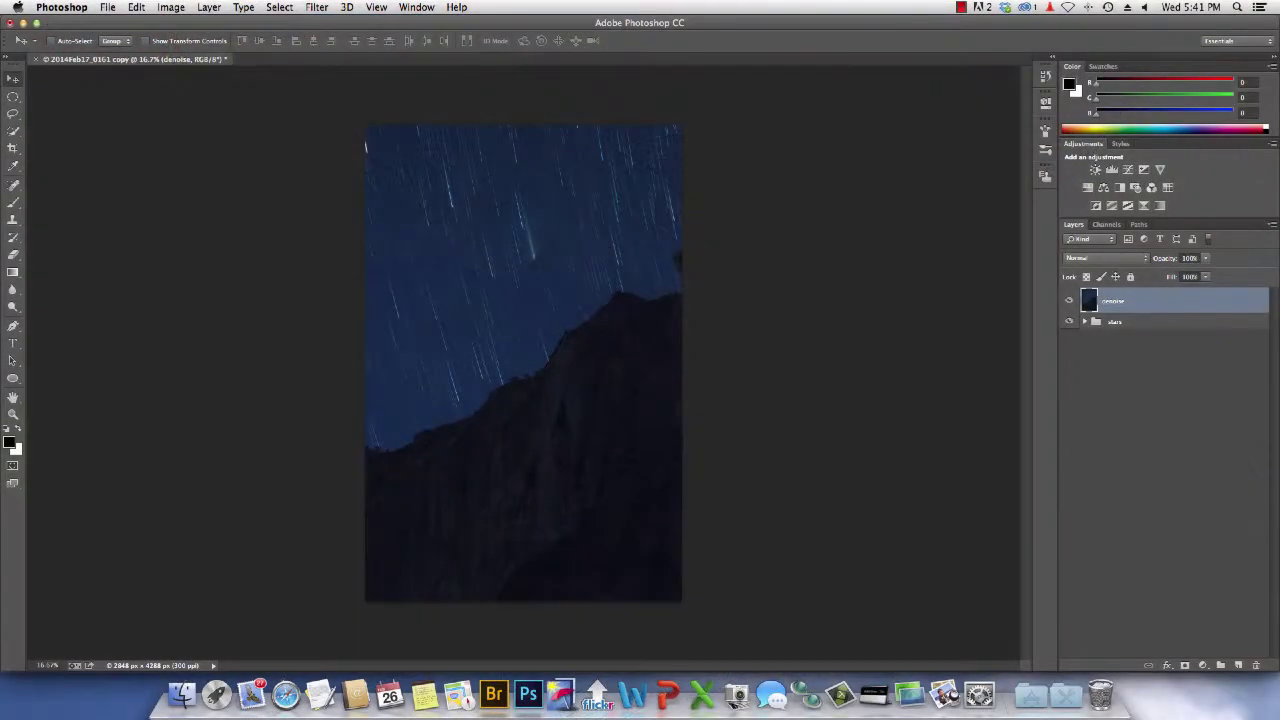
# Apply Topaz DeNoise 5 to the denoise layer with the RAW - stronger preset, and hide the stars group
pyautogui.click(317, 8)
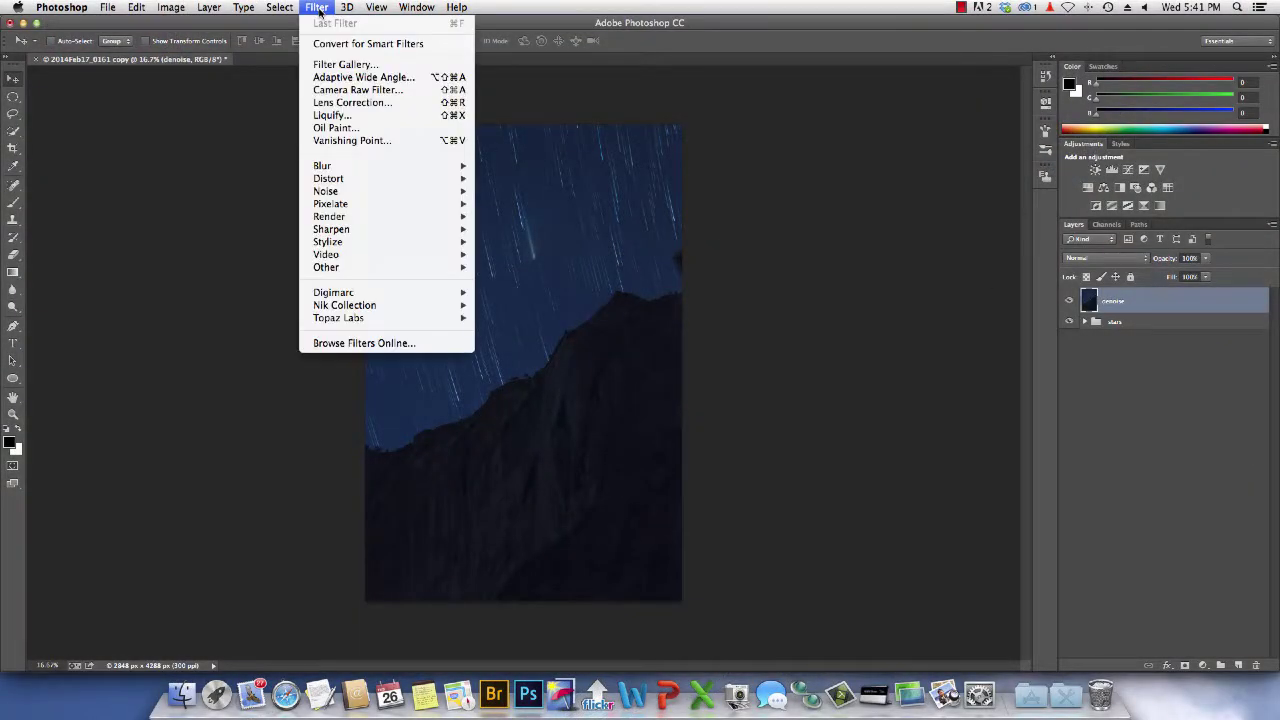
pyautogui.moveTo(362, 192)
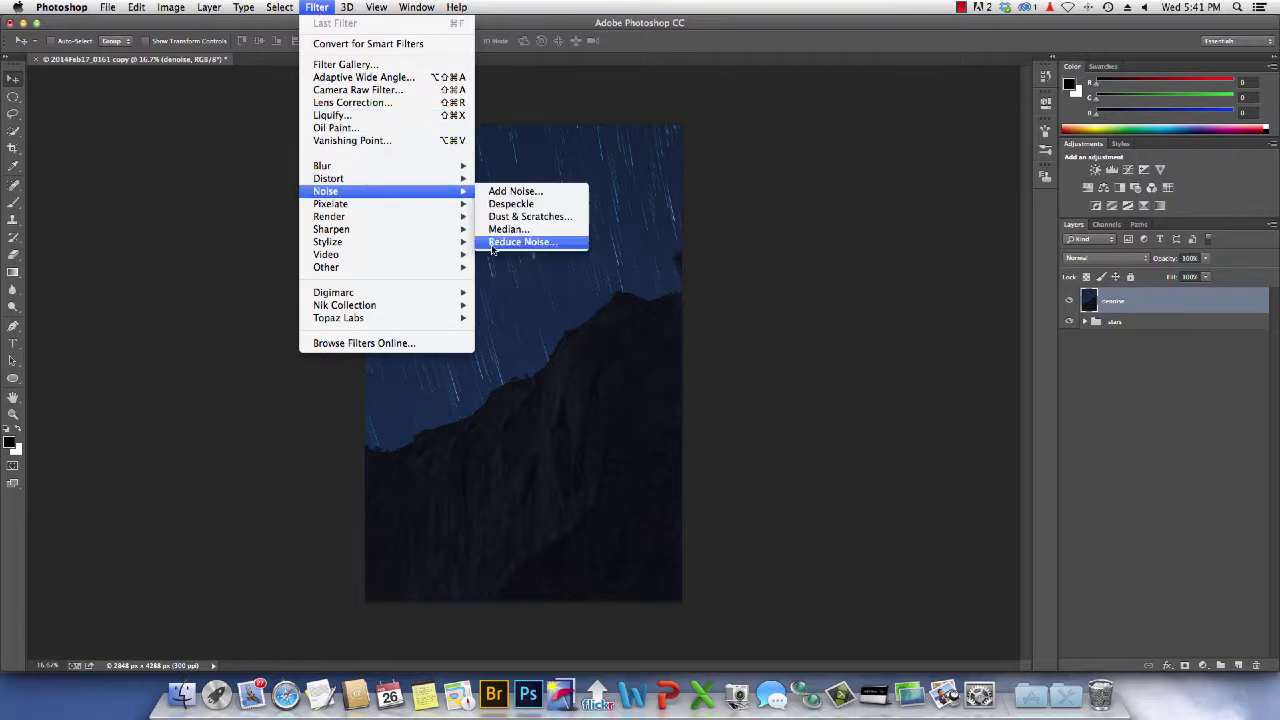
pyautogui.moveTo(406, 318)
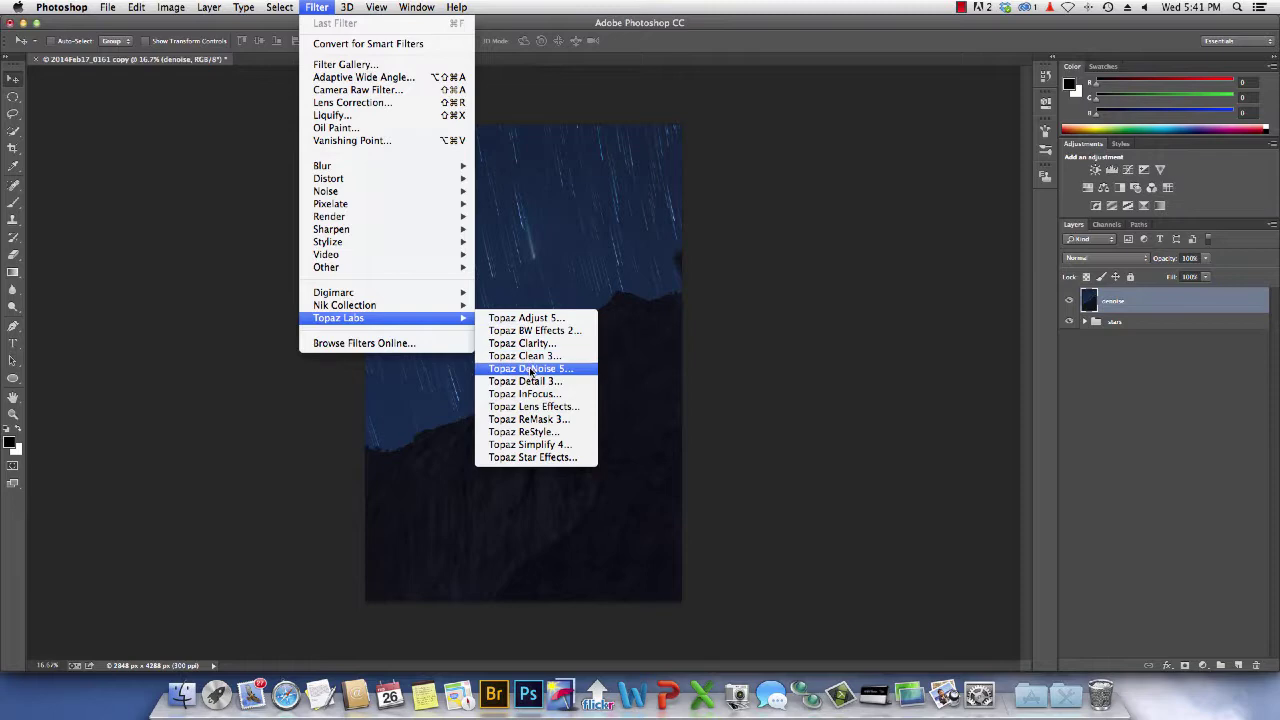
pyautogui.click(530, 369)
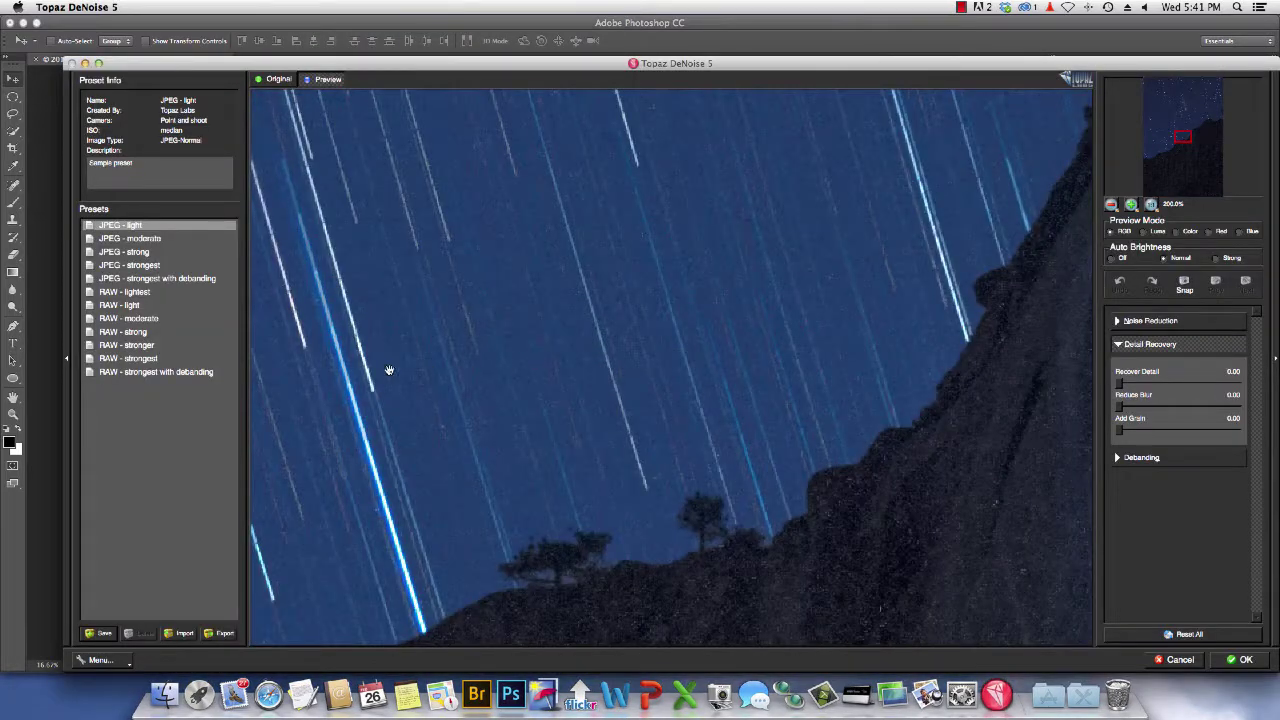
pyautogui.click(234, 360)
pyautogui.click(143, 318)
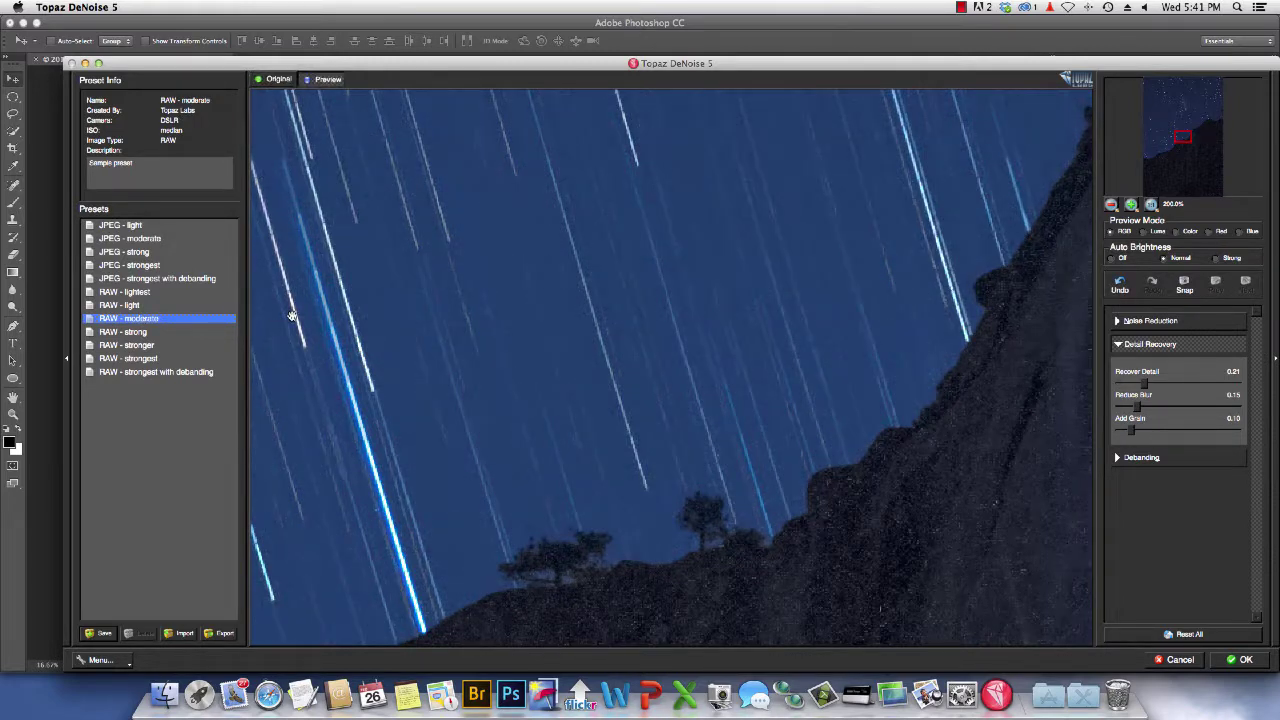
pyautogui.click(135, 334)
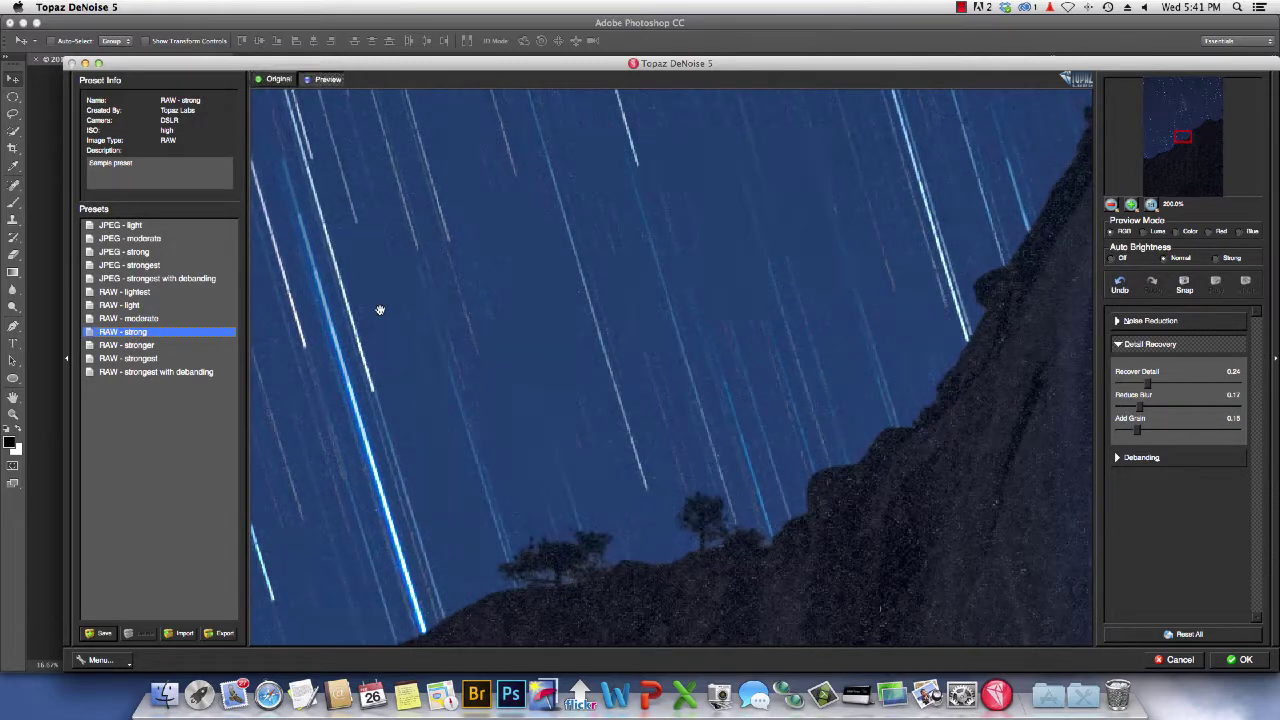
pyautogui.press('Down')
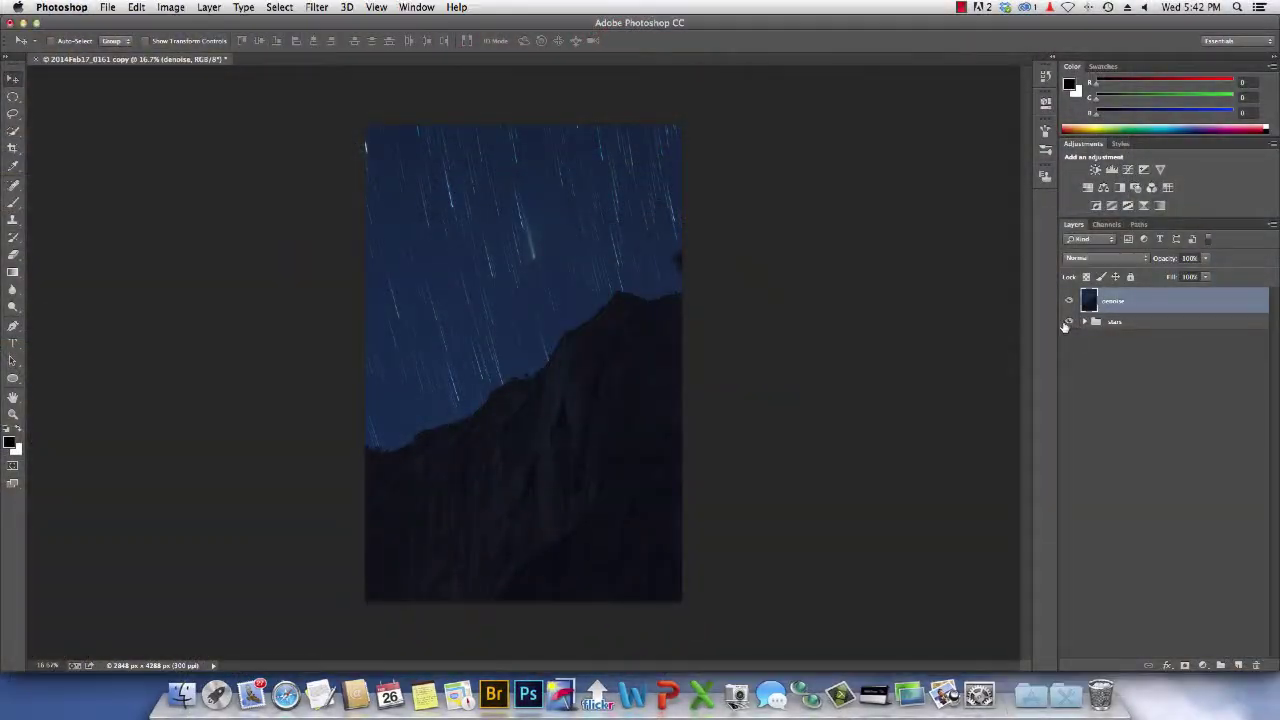
pyautogui.scroll(4, 590, 373)
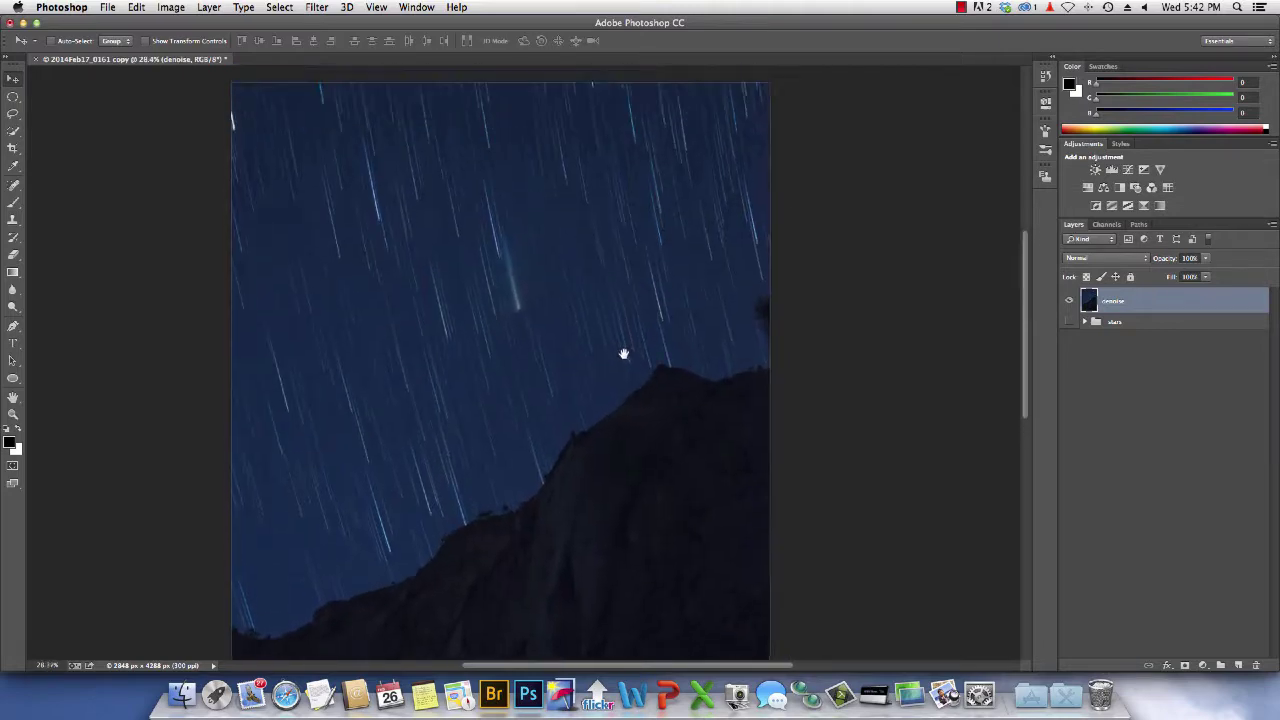
# Draw a lasso selection with a 5 px feather around the blurry bright streak in the middle of the sky
pyautogui.scroll(1, 640, 355)
pyautogui.moveTo(640, 355); pyautogui.dragTo(635, 388)
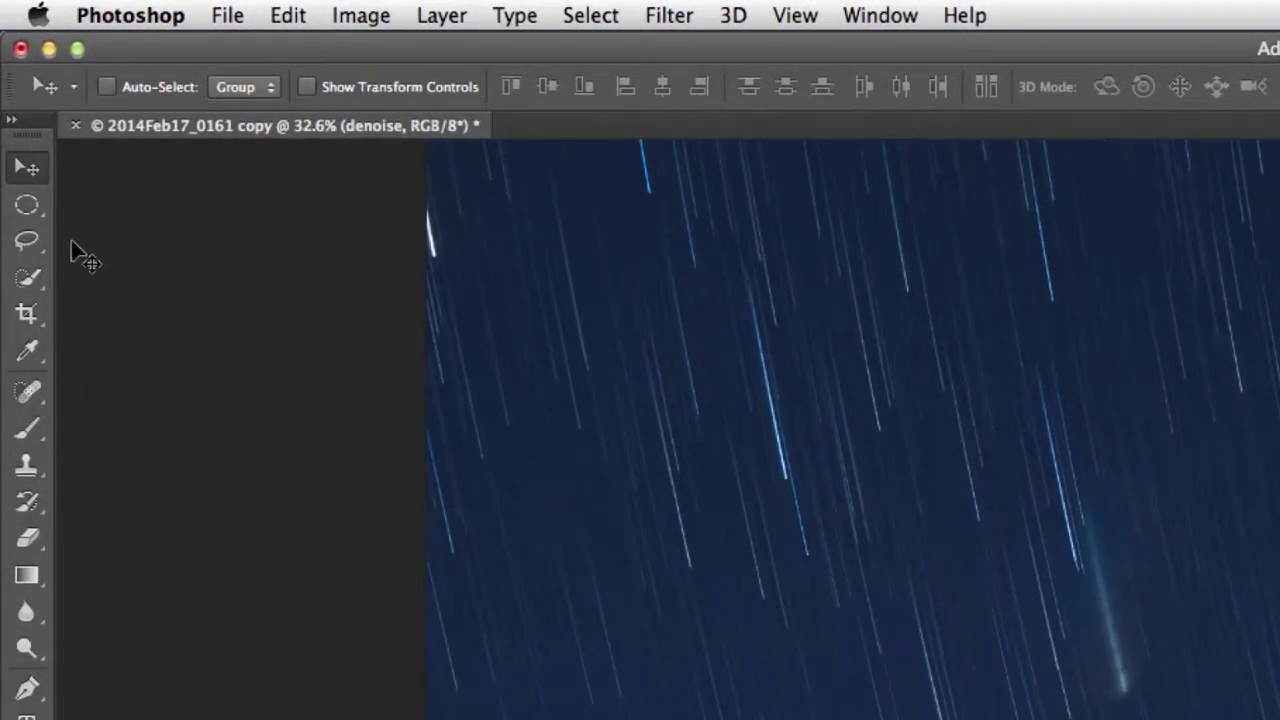
pyautogui.click(25, 248)
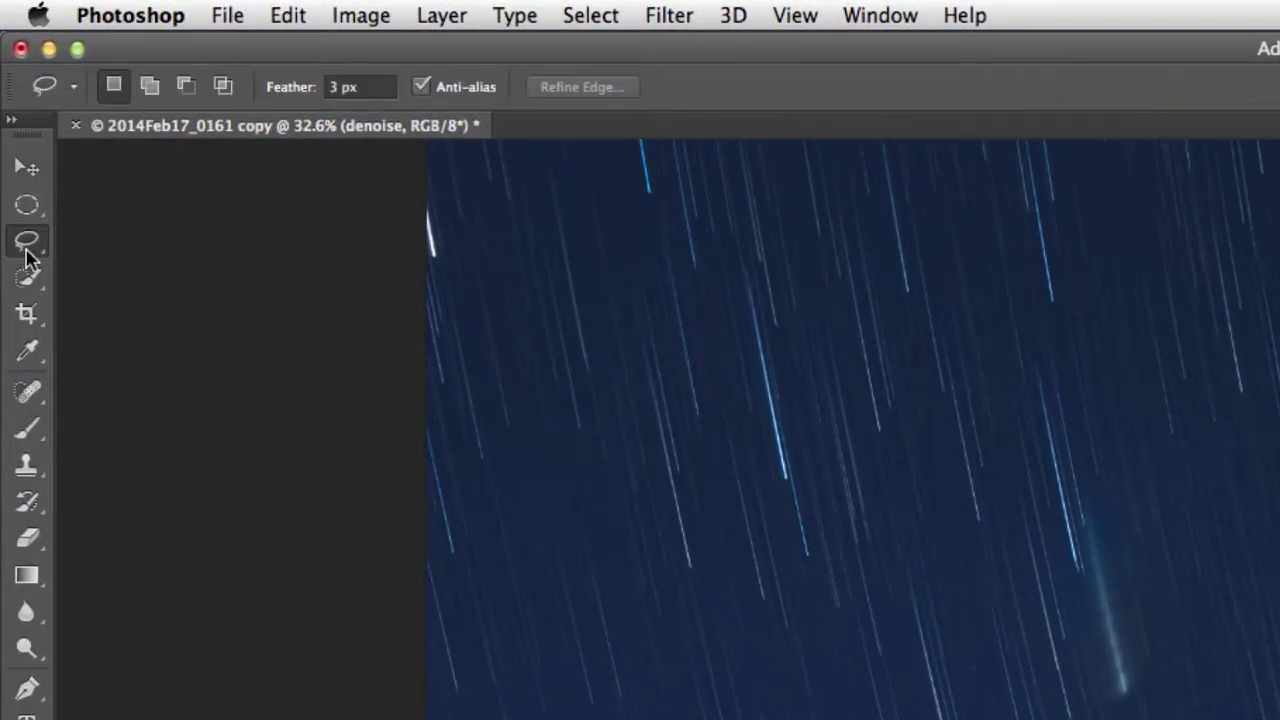
pyautogui.click(383, 86)
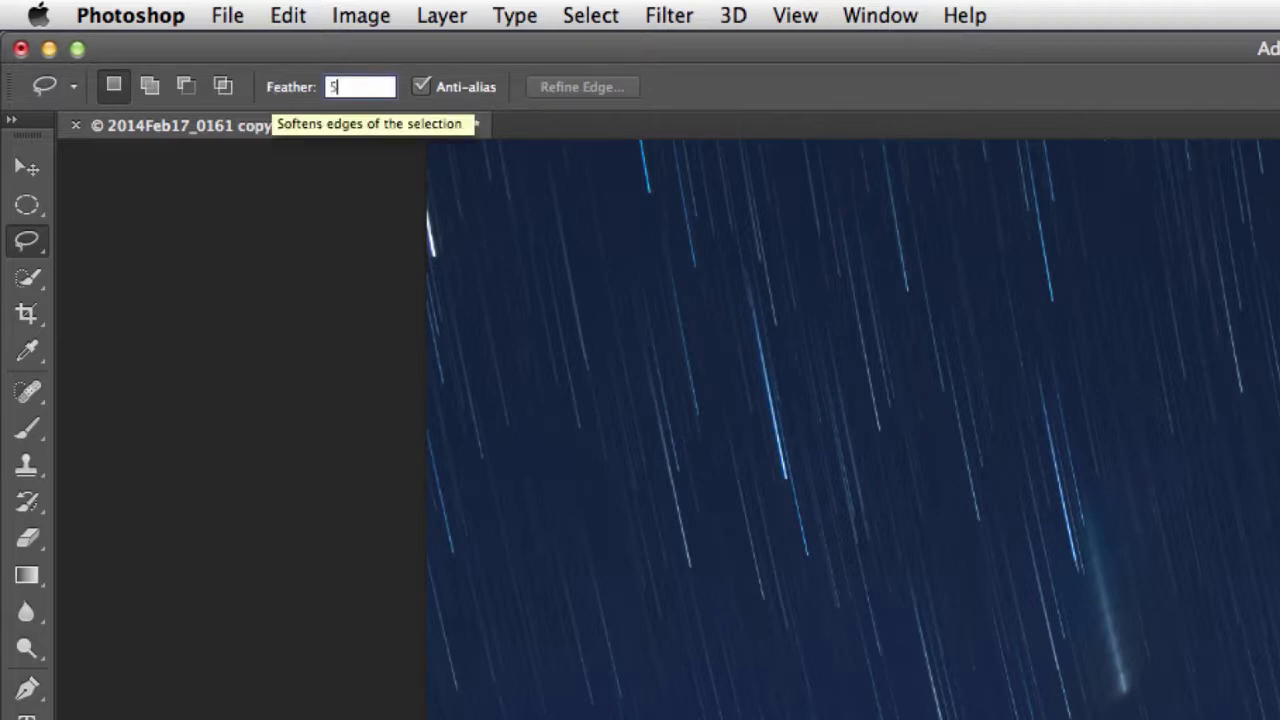
pyautogui.press('Return')
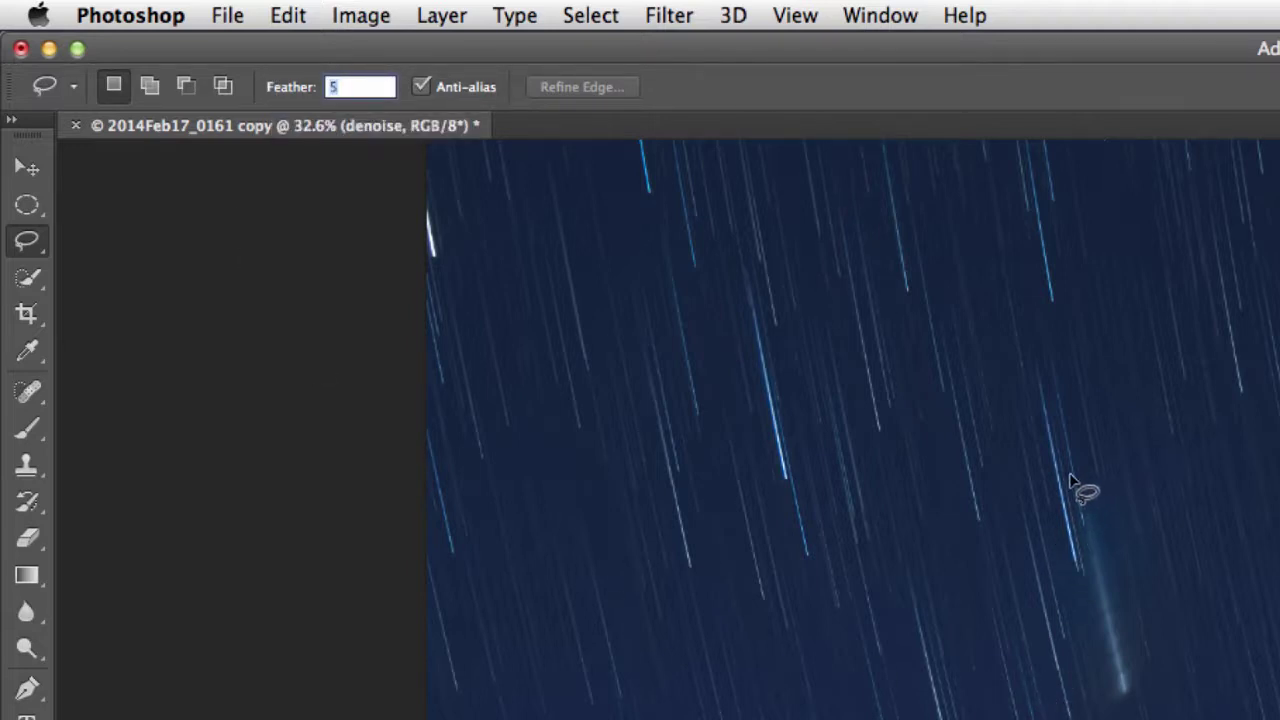
pyautogui.click(1067, 482)
pyautogui.moveTo(1127, 522); pyautogui.dragTo(1145, 683)
pyautogui.moveTo(1077, 660)
pyautogui.mouseDown()
pyautogui.moveTo(1086, 592)
pyautogui.moveTo(1054, 509)
pyautogui.moveTo(1080, 491)
pyautogui.moveTo(1072, 484)
pyautogui.mouseUp()
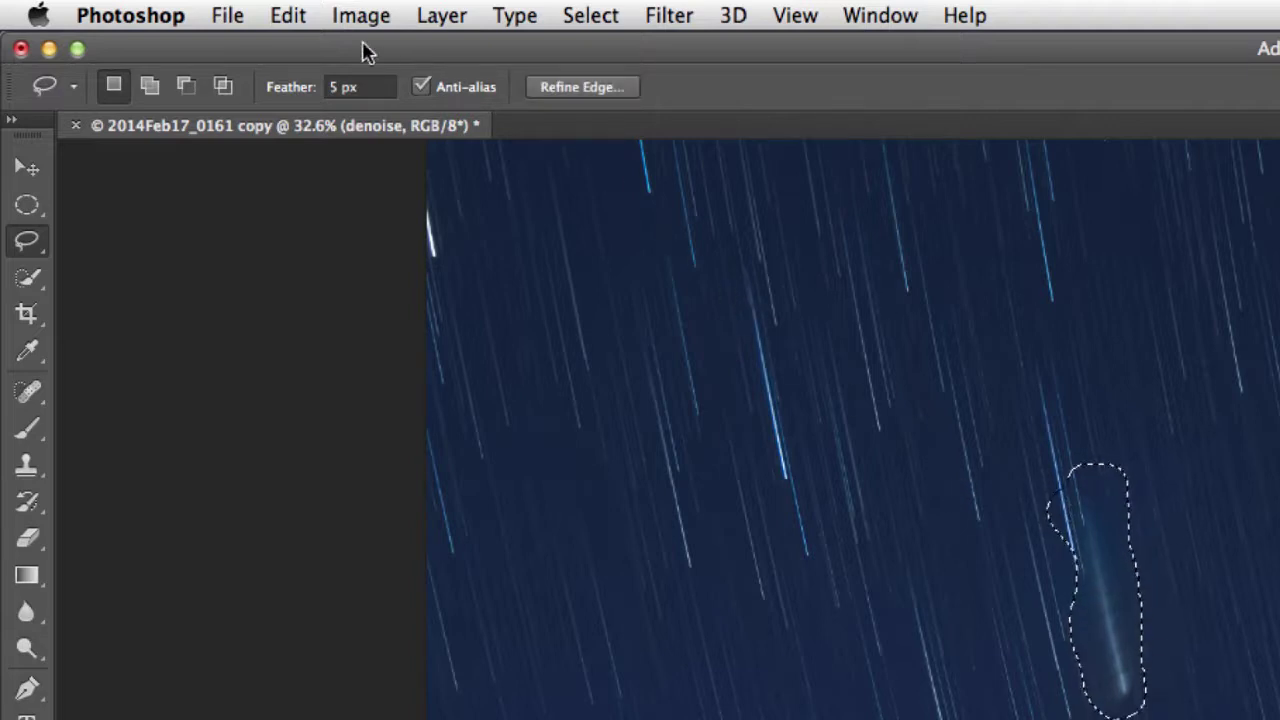
# Remove the selected streak with a Content-Aware fill in Normal mode at 100% opacity, and deselect
pyautogui.click(296, 18)
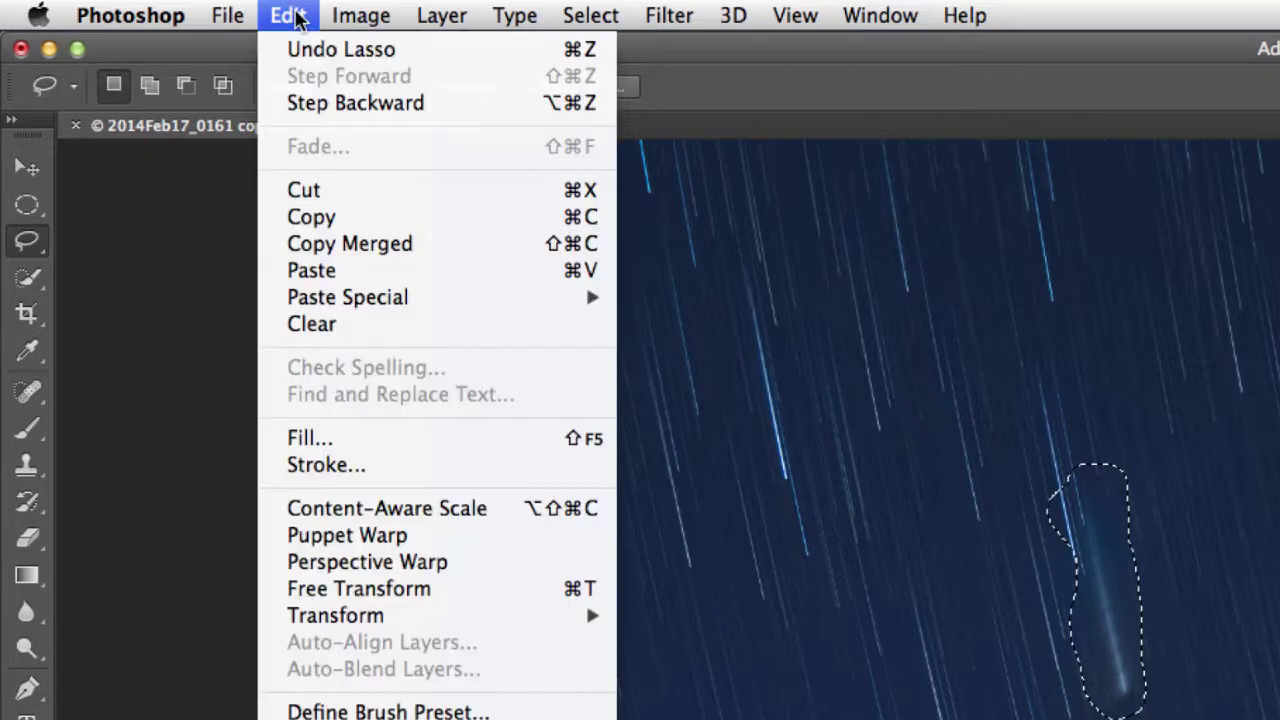
pyautogui.click(422, 440)
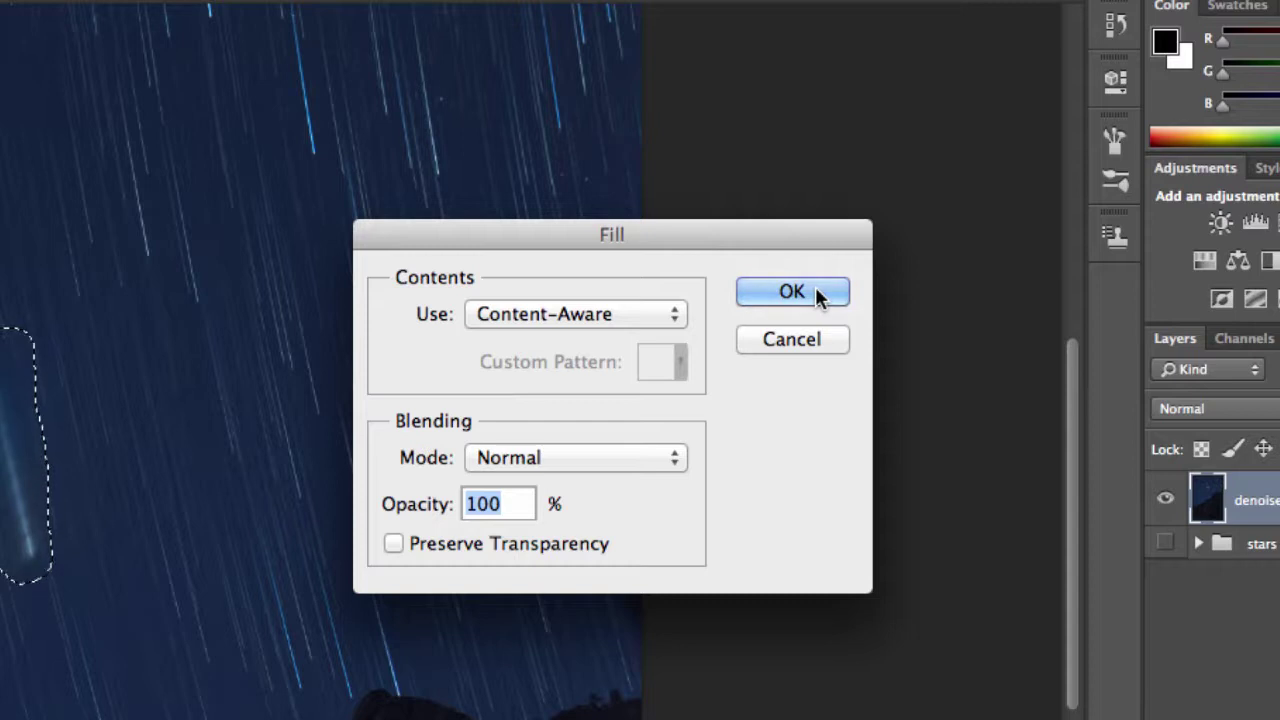
pyautogui.click(815, 286)
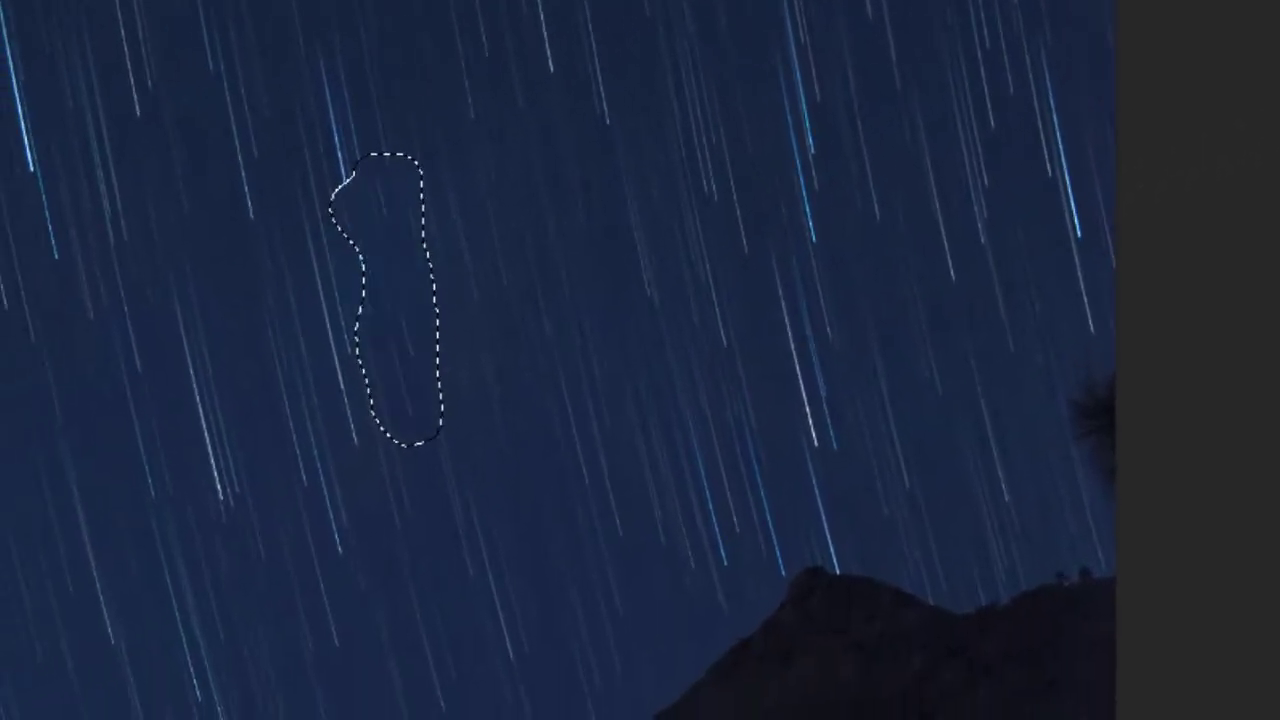
pyautogui.click(137, 8)
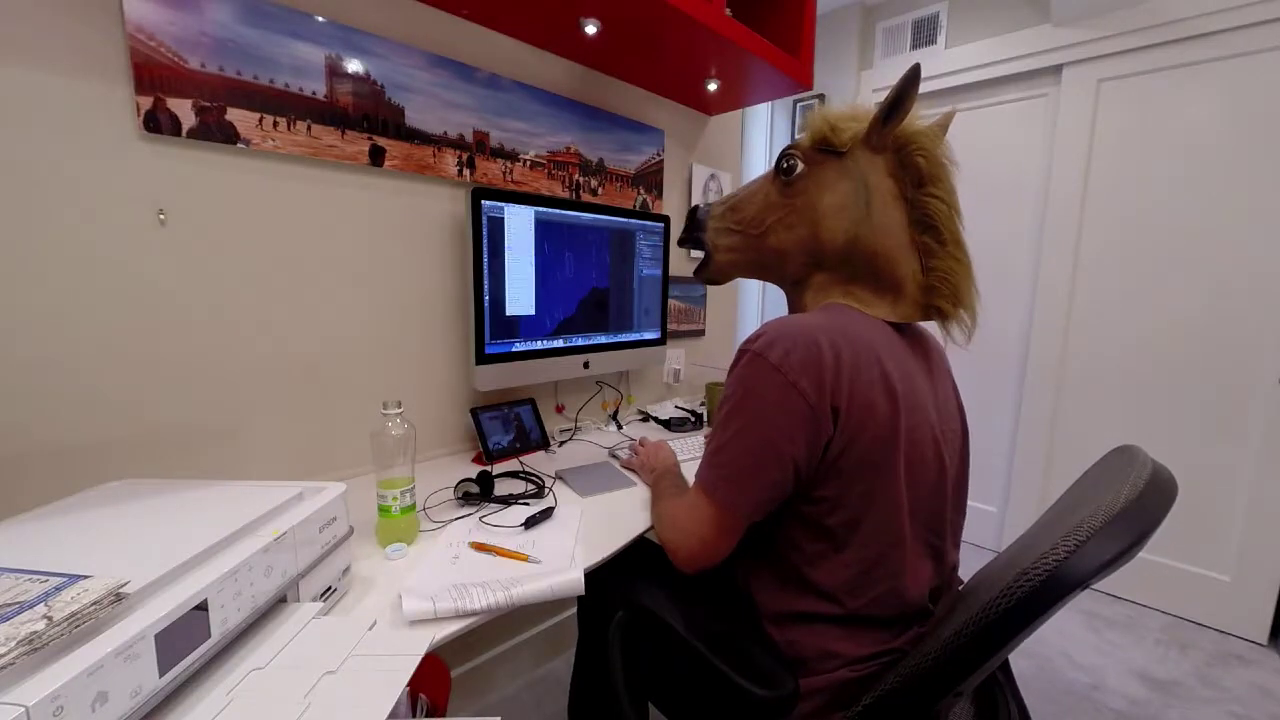
pyautogui.hotkey('shift', 'F5')
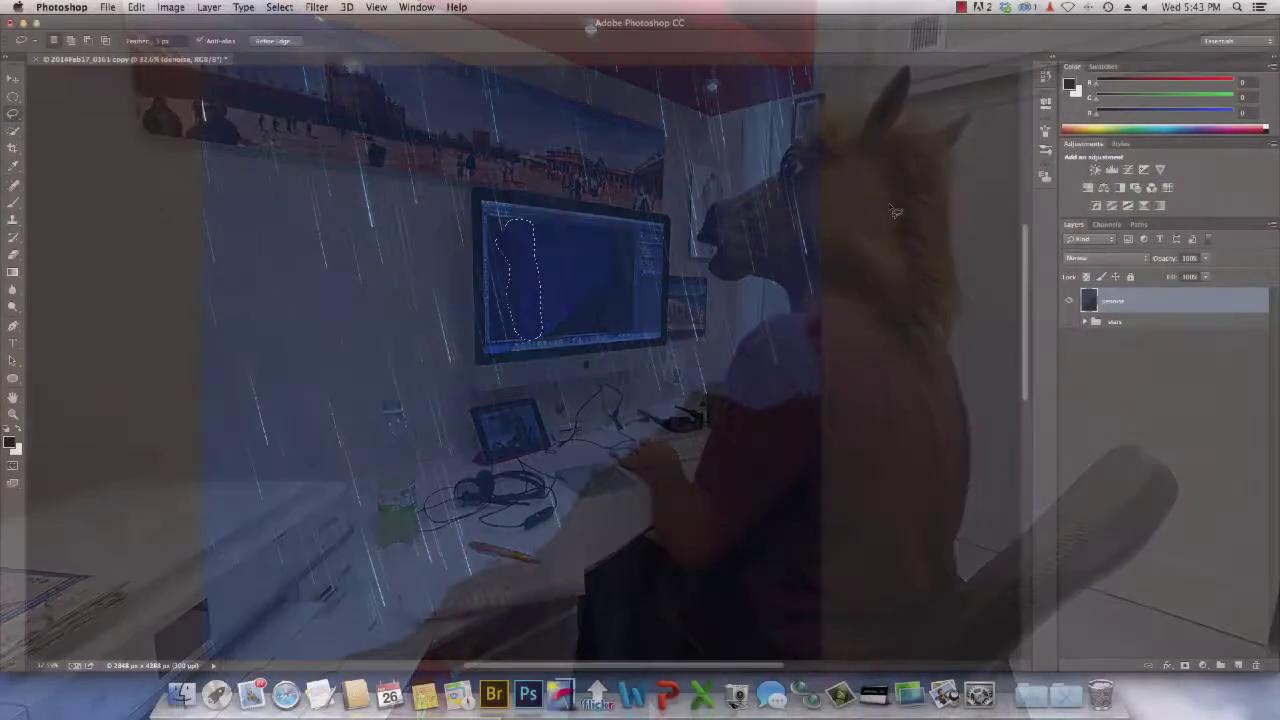
pyautogui.press('super+d')
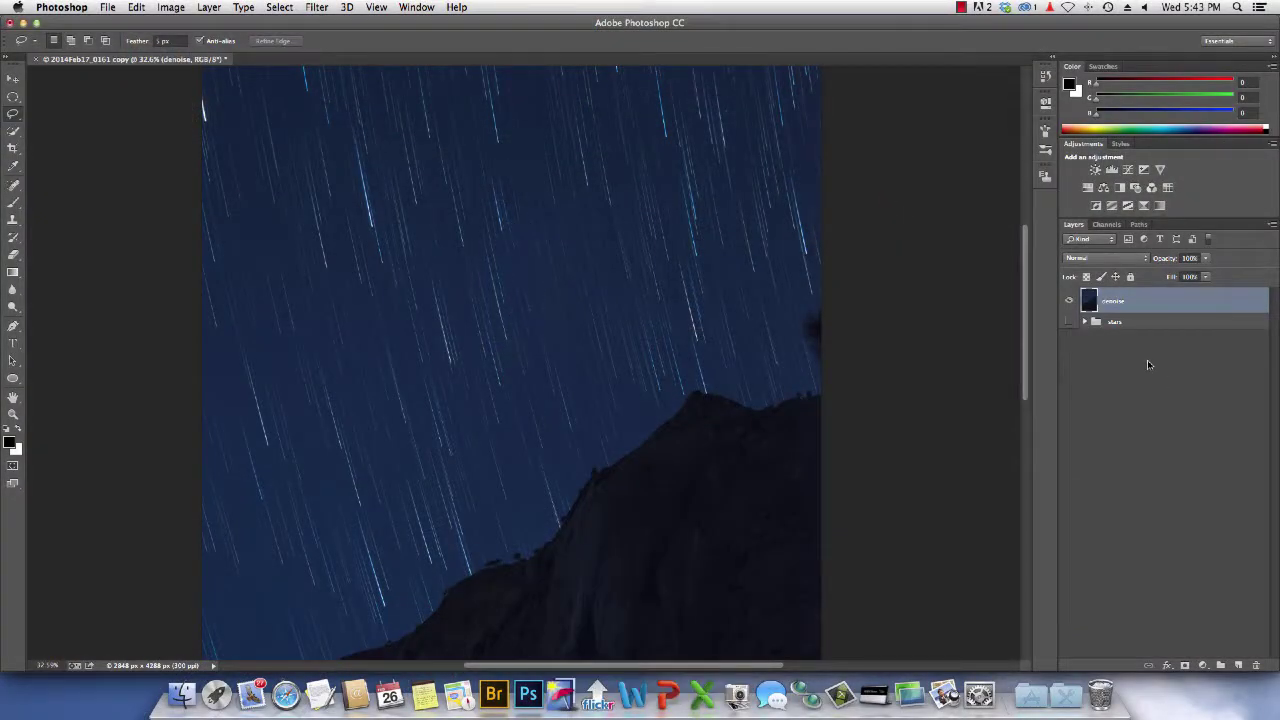
# Add a new layer above denoise and replace the Brush tool's presets with the Assorted Brushes set
pyautogui.click(1238, 665)
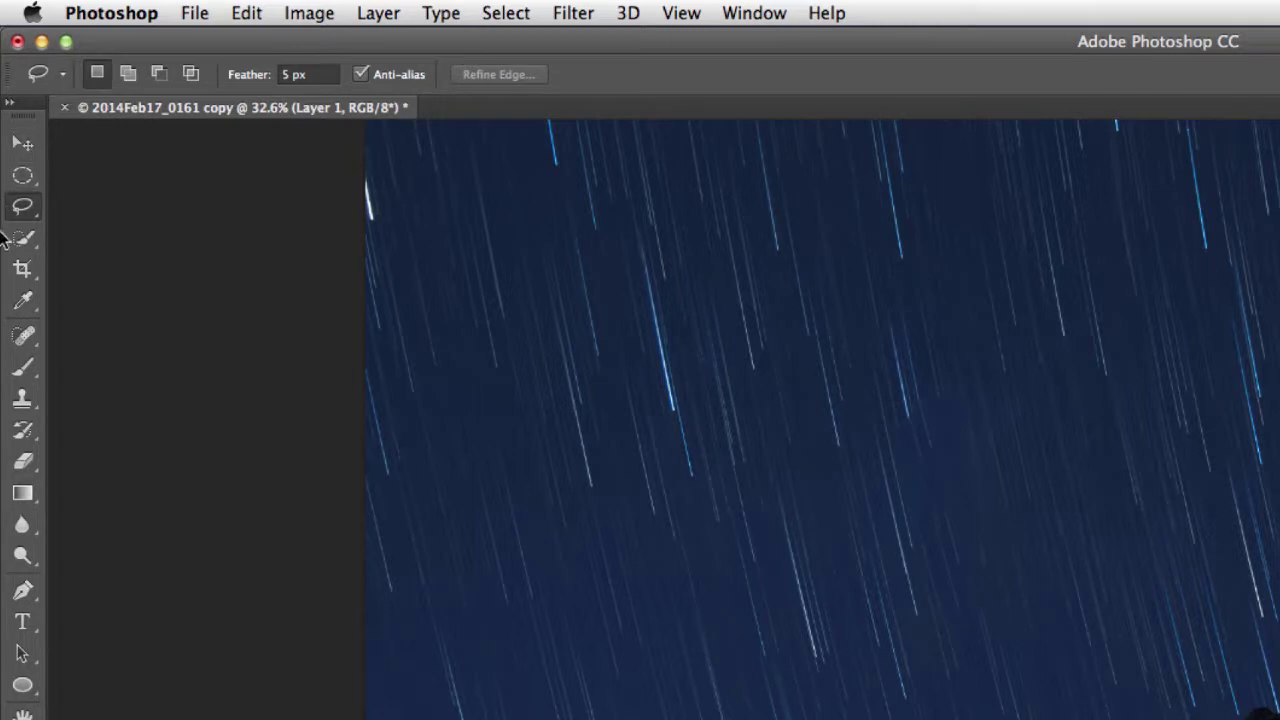
pyautogui.click(22, 370)
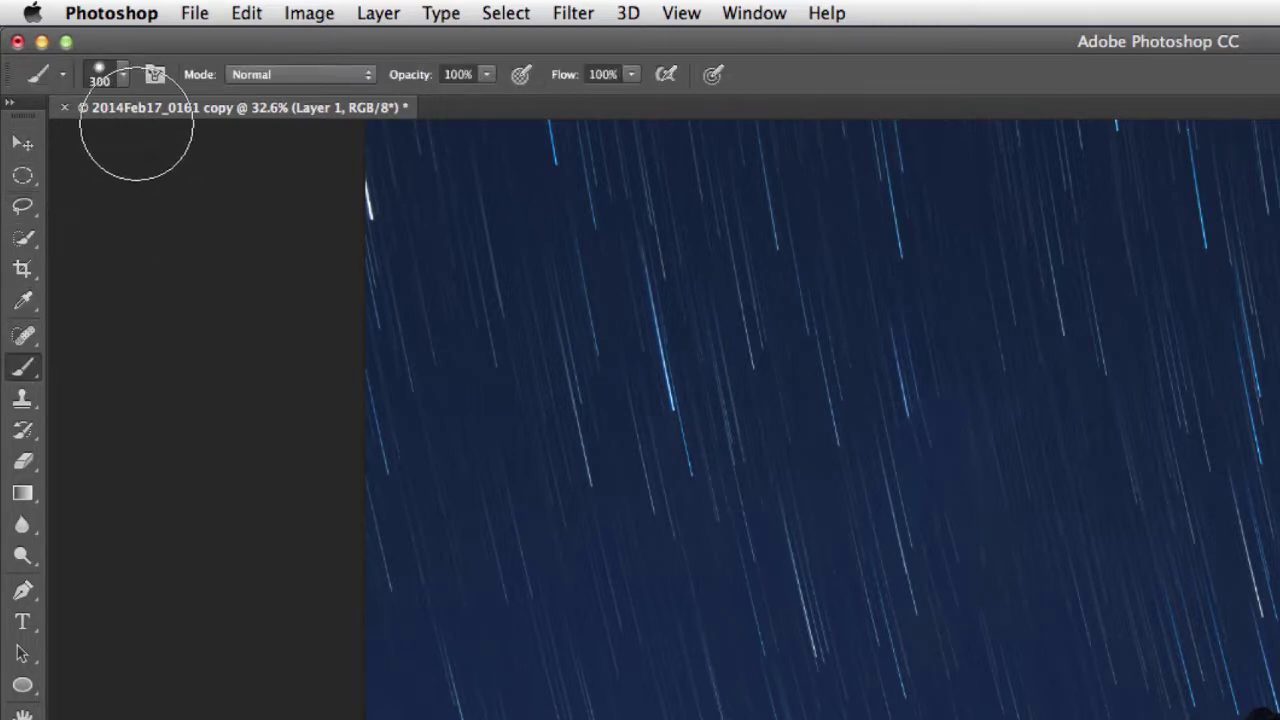
pyautogui.click(122, 74)
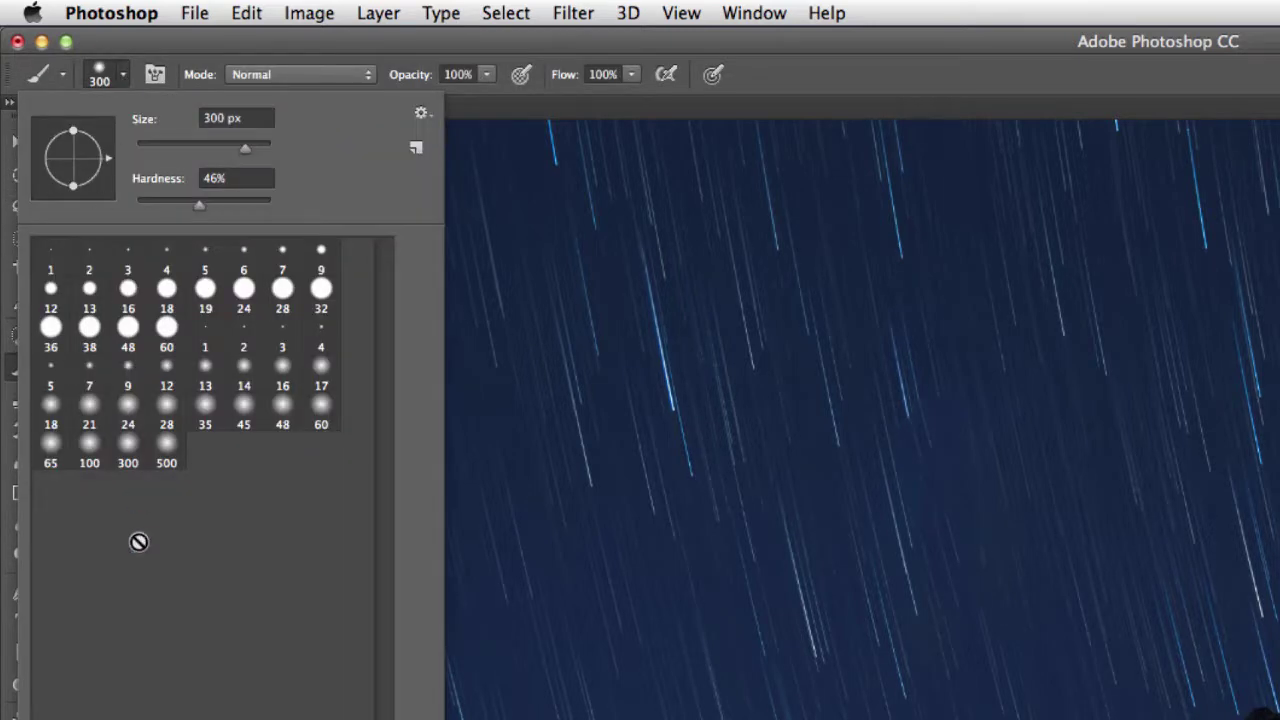
pyautogui.click(425, 114)
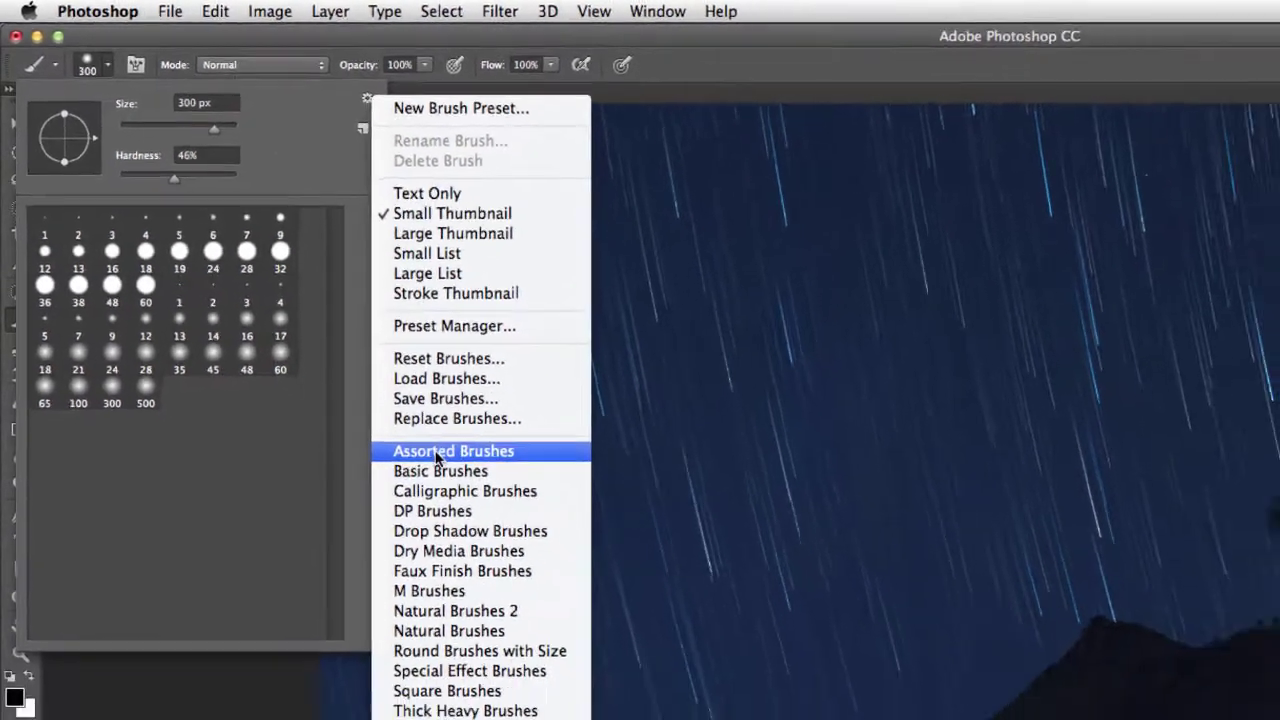
pyautogui.click(524, 523)
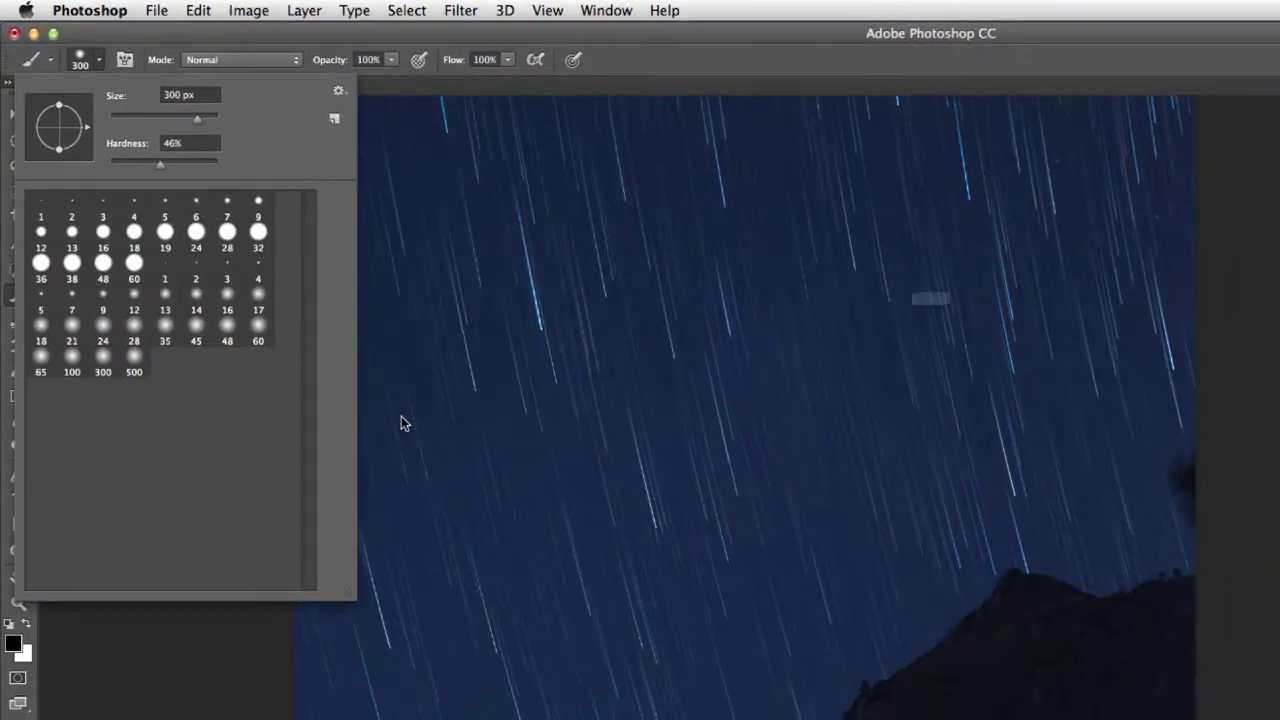
pyautogui.click(1082, 344)
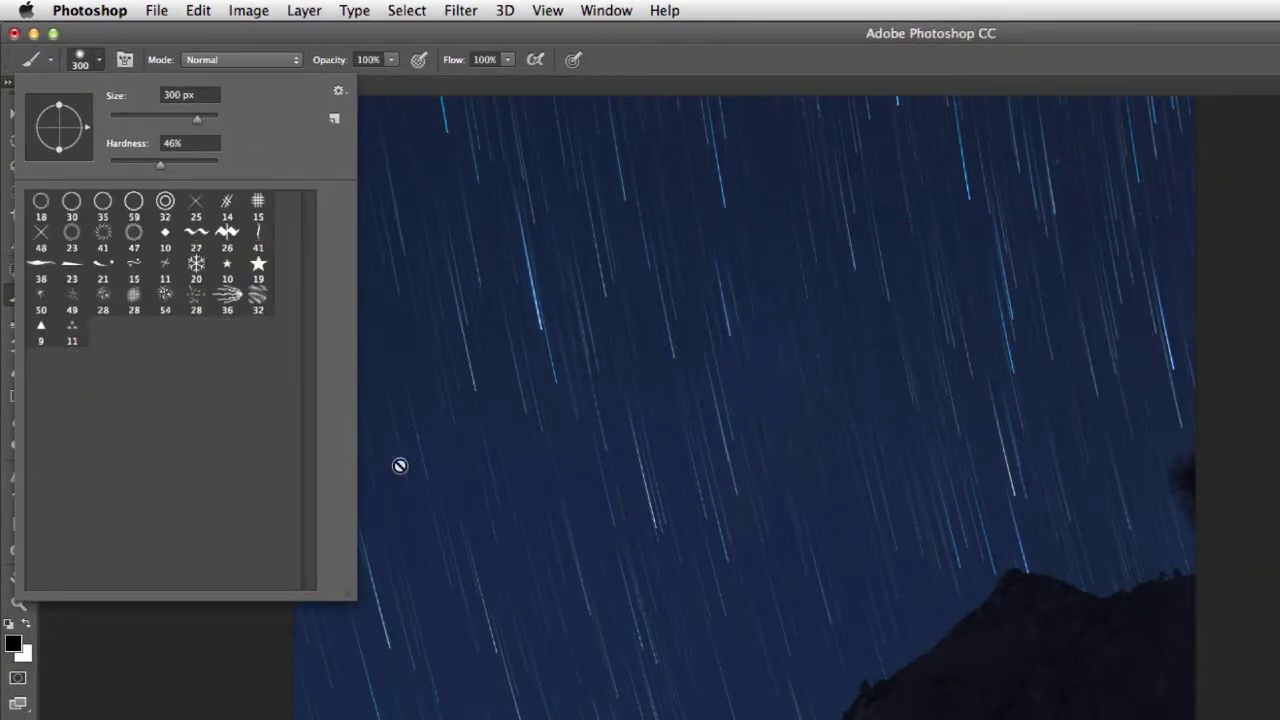
# Choose the 50 px star brush, enlarge it to about 187 px, and stamp one white star at the tip of a bright blue trail
pyautogui.click(38, 296)
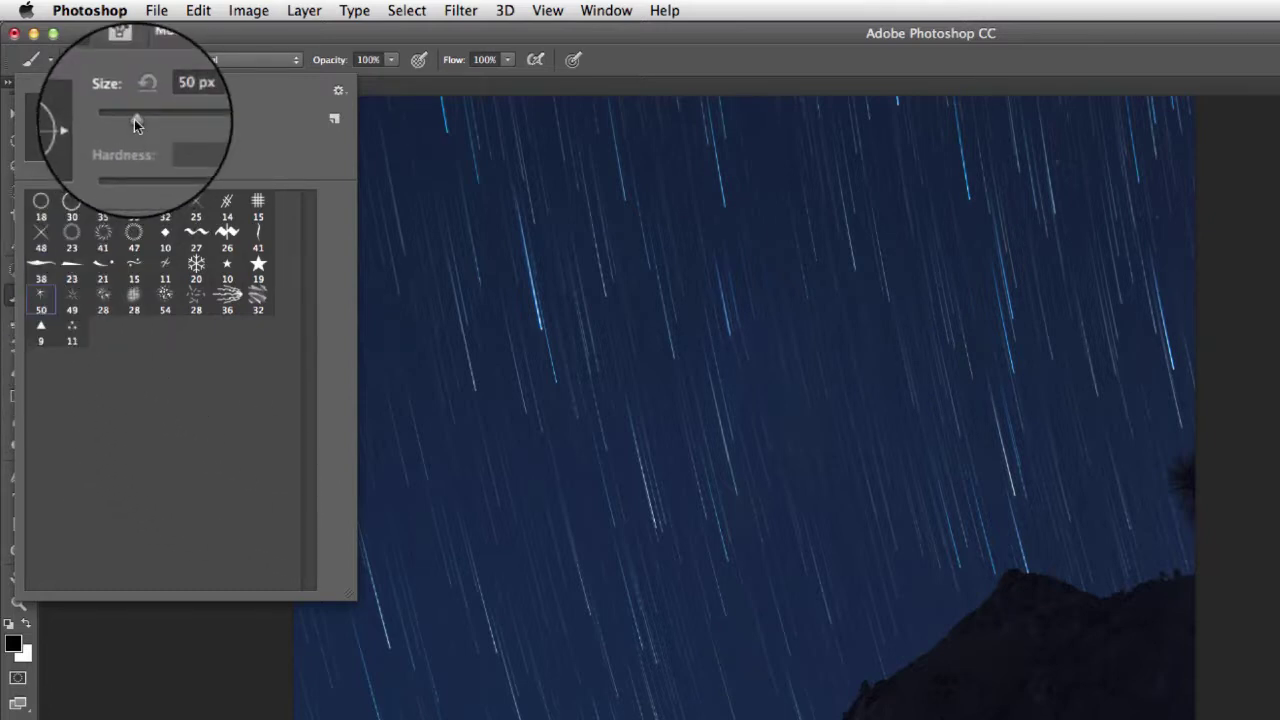
pyautogui.moveTo(134, 119); pyautogui.dragTo(185, 116)
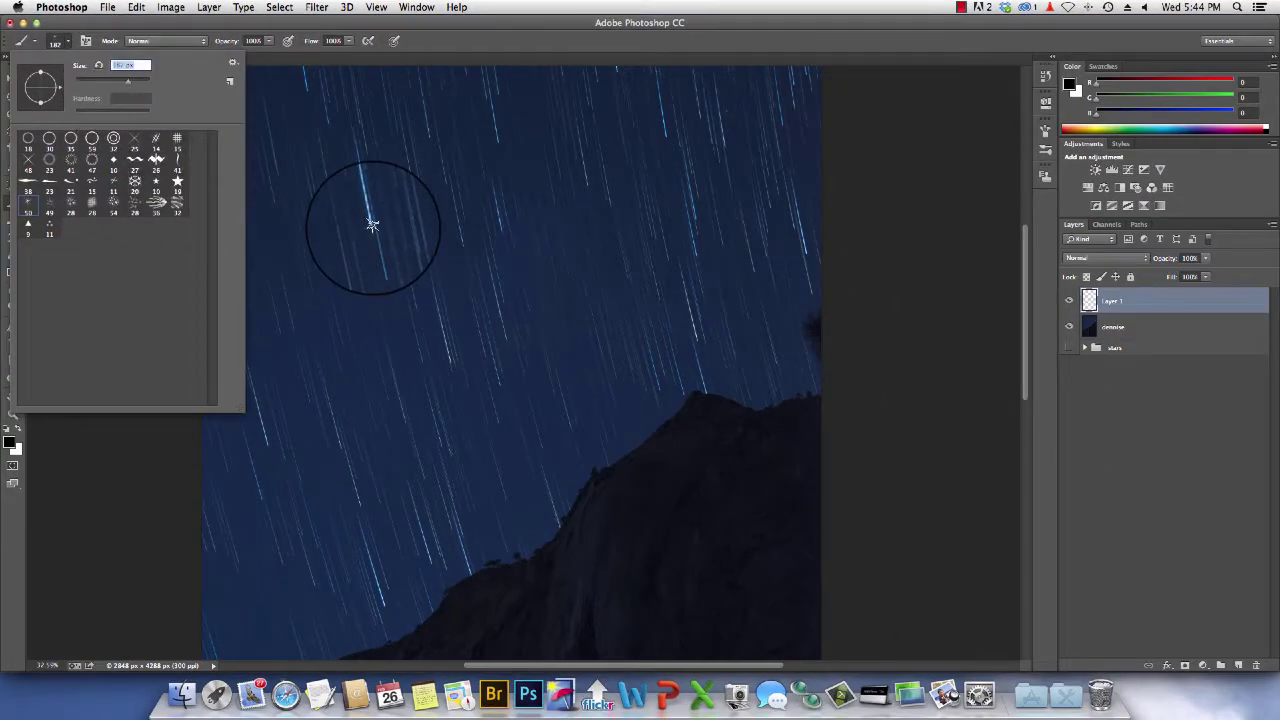
pyautogui.click(371, 222)
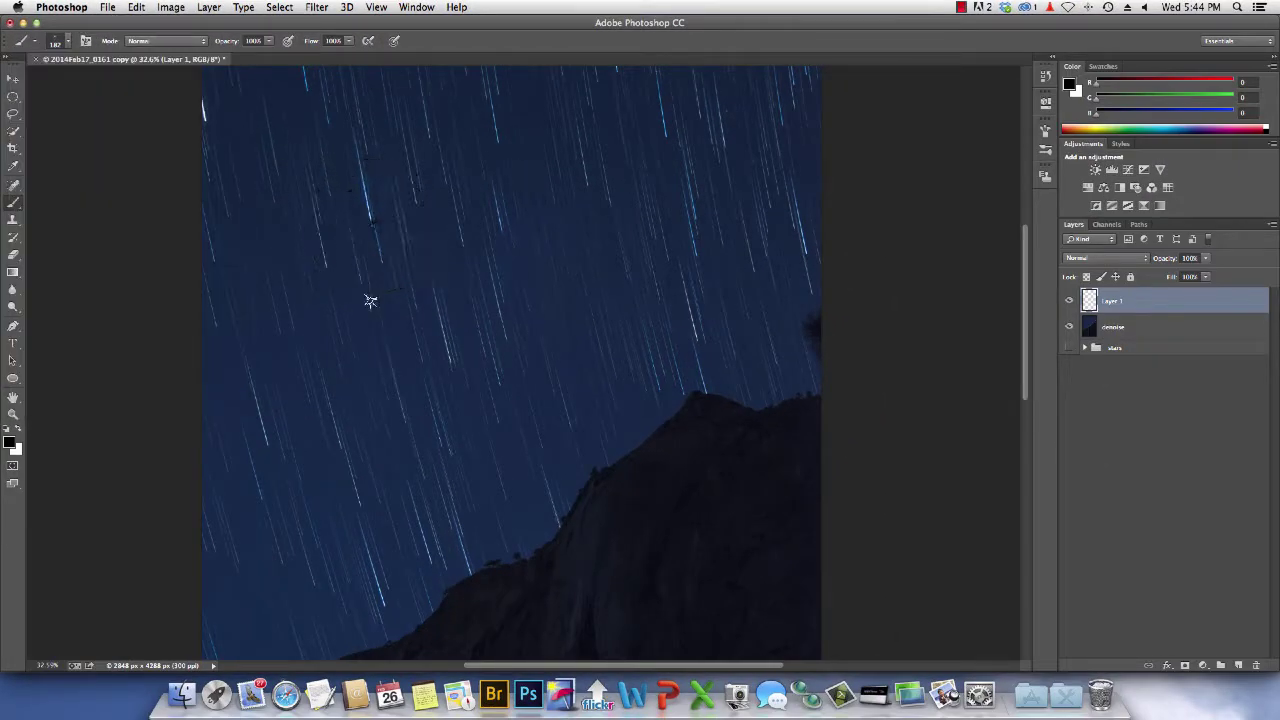
pyautogui.press('super+z')
pyautogui.click(17, 431)
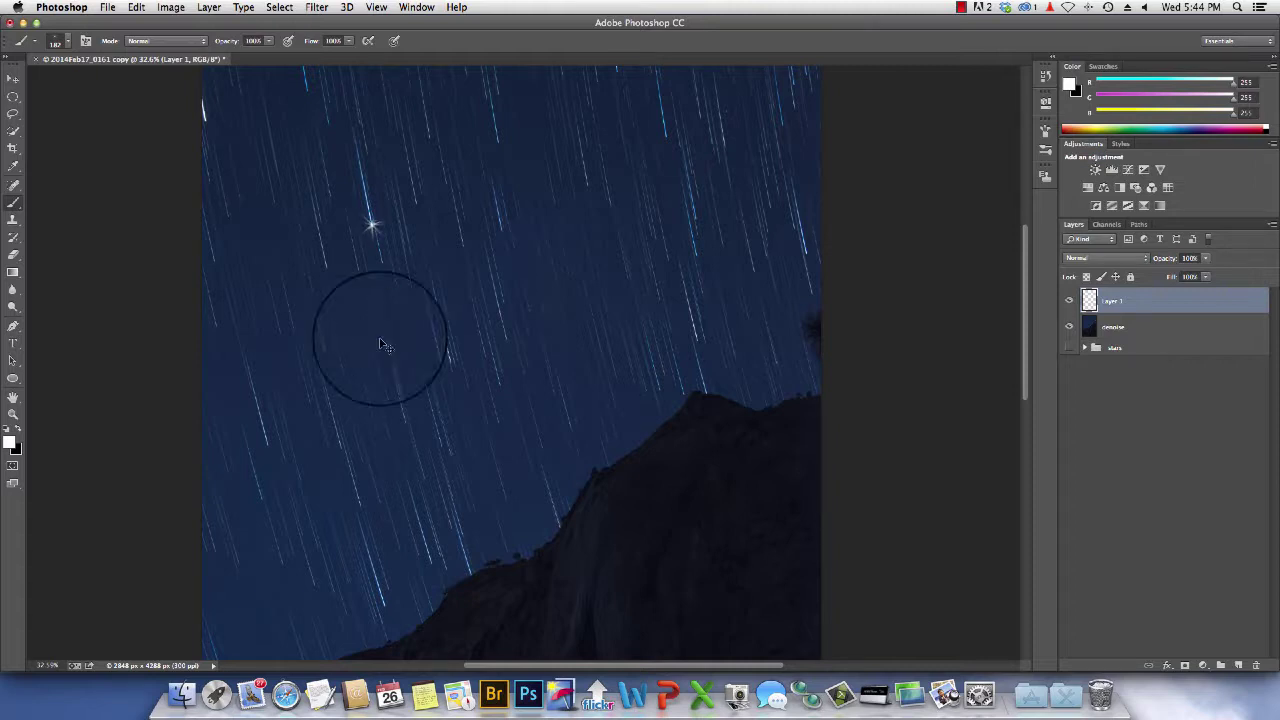
# Duplicate the star layer six times and place each copy at the tip of another bright trail across the sky
pyautogui.press('super+j')
pyautogui.moveTo(375, 253); pyautogui.dragTo(771, 457)
pyautogui.press('super+j')
pyautogui.press('super+j')
pyautogui.moveTo(640, 352); pyautogui.dragTo(515, 236)
pyautogui.press('super+j')
pyautogui.press('super+j')
pyautogui.press('super+j')
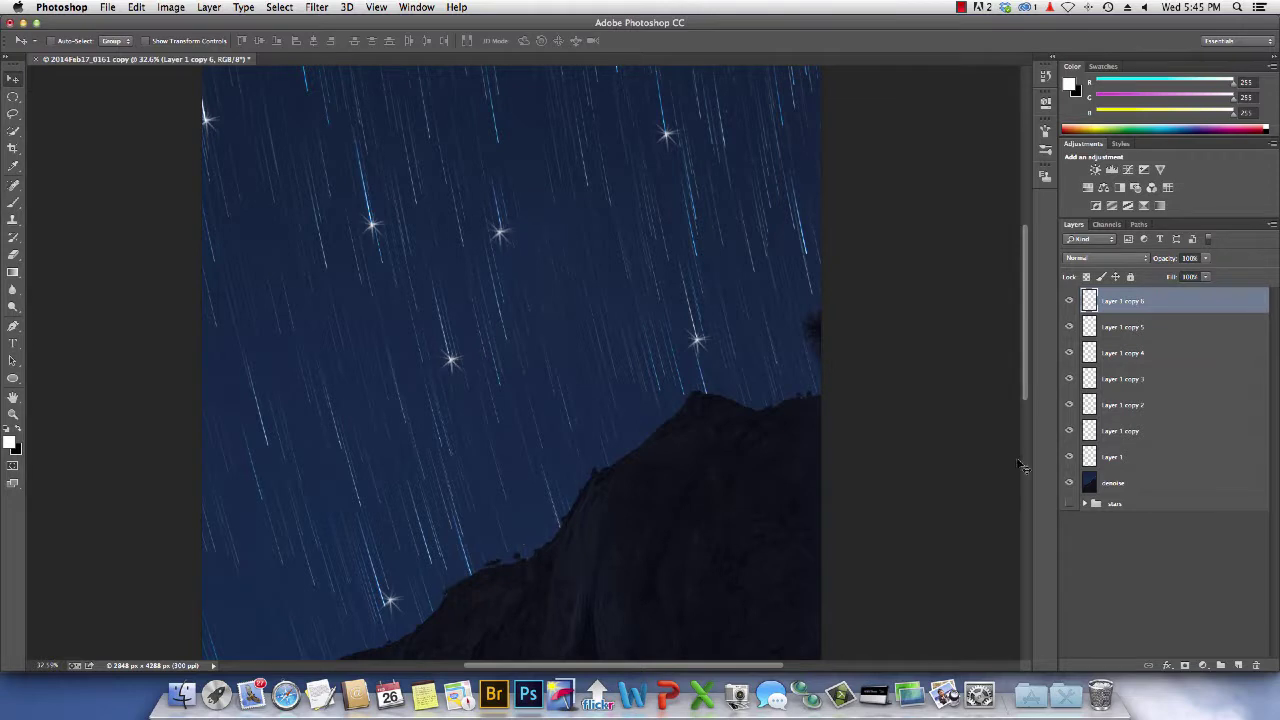
# Narrow the Layer 1 star, rotate it about 23°, and nudge it left onto the tip of its trail
pyautogui.click(1145, 459)
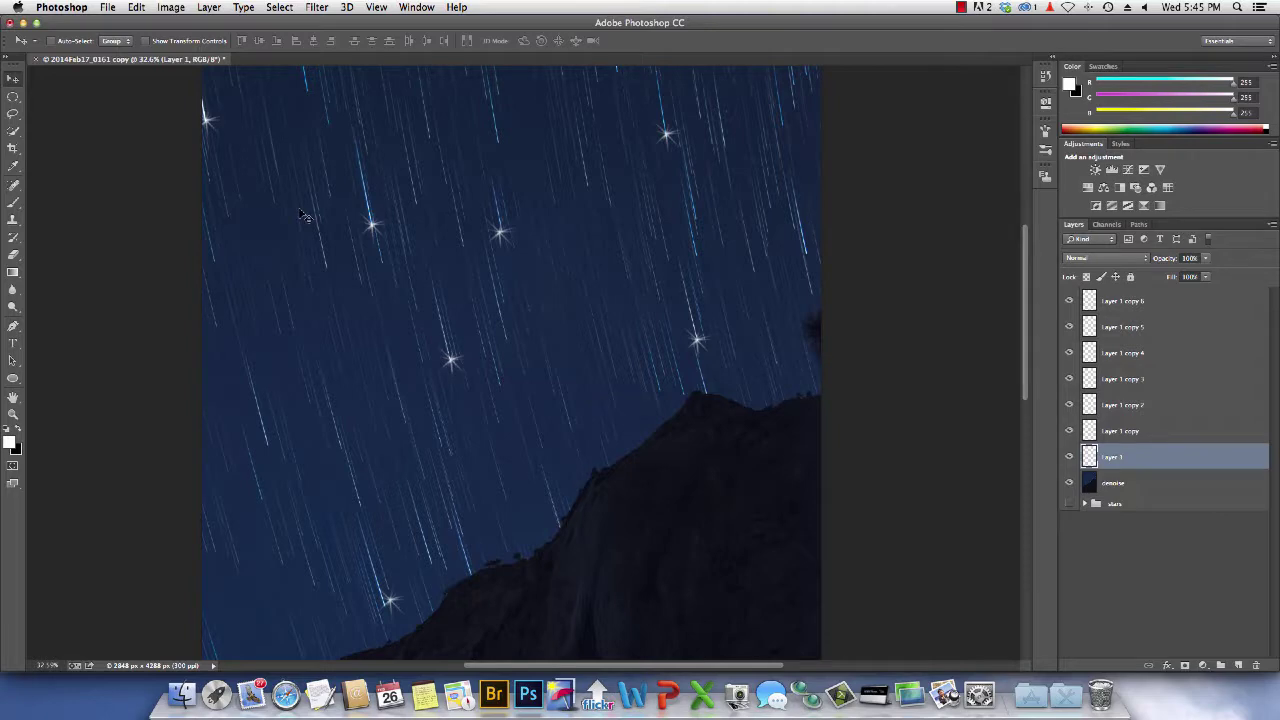
pyautogui.scroll(3, 305, 216)
pyautogui.moveTo(229, 194); pyautogui.dragTo(648, 525)
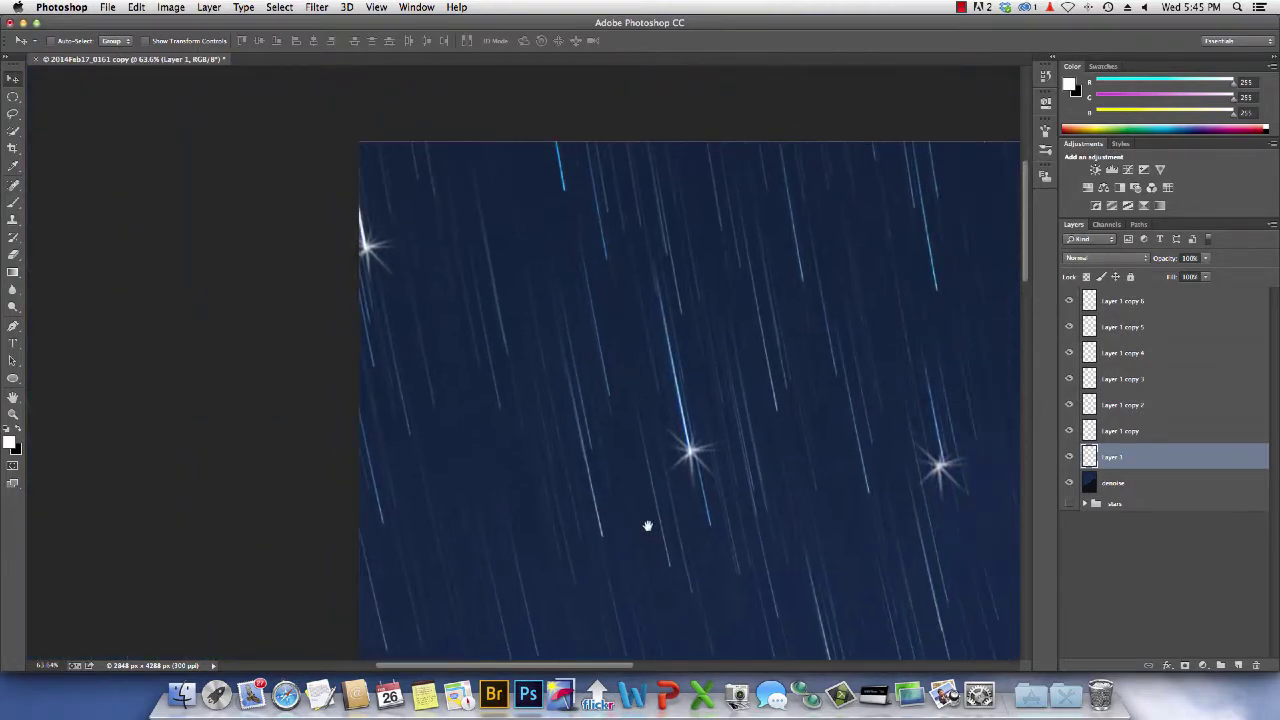
pyautogui.press('super+t')
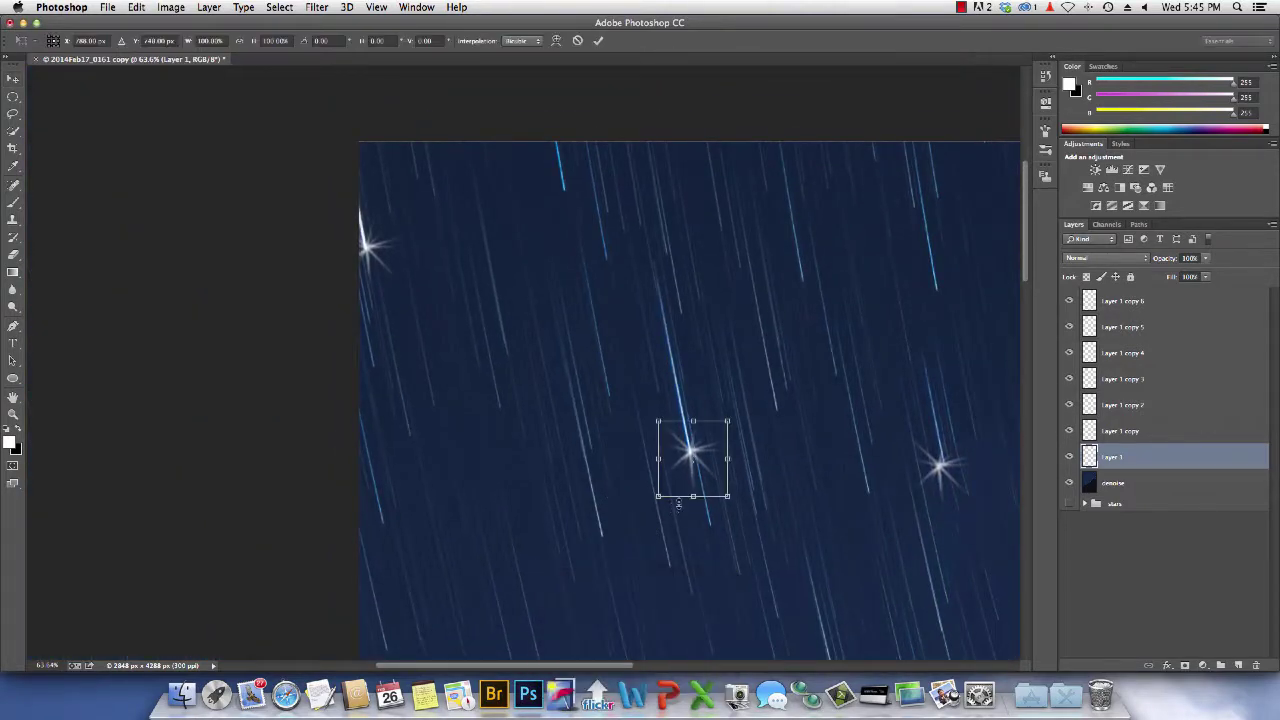
pyautogui.moveTo(678, 503); pyautogui.dragTo(731, 521)
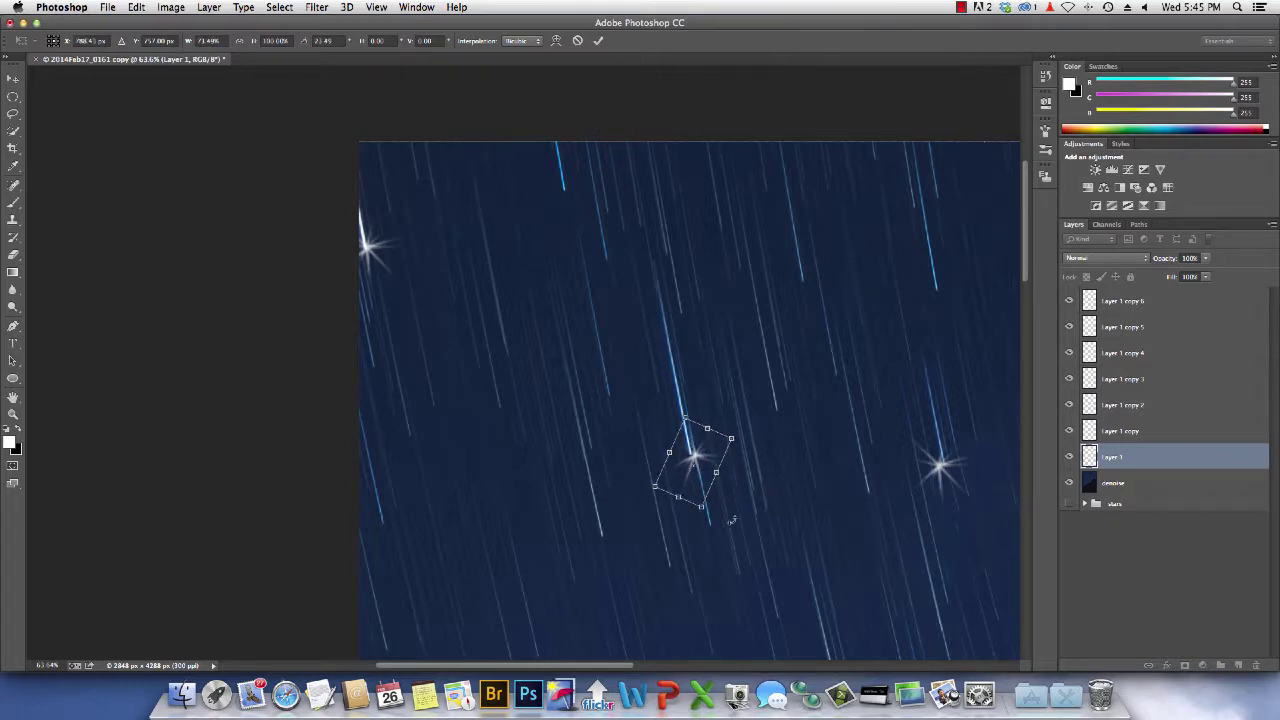
pyautogui.hotkey('shift', 'Left')
pyautogui.hotkey('shift', 'Left')
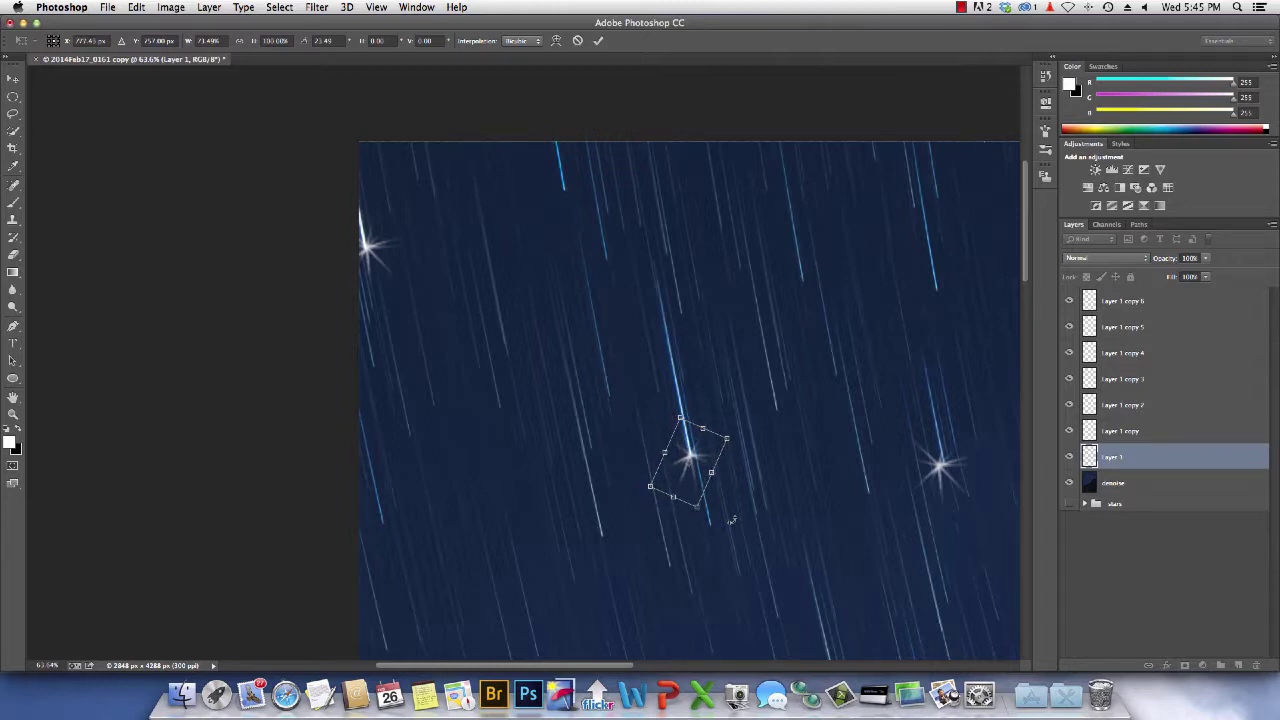
pyautogui.press('Return')
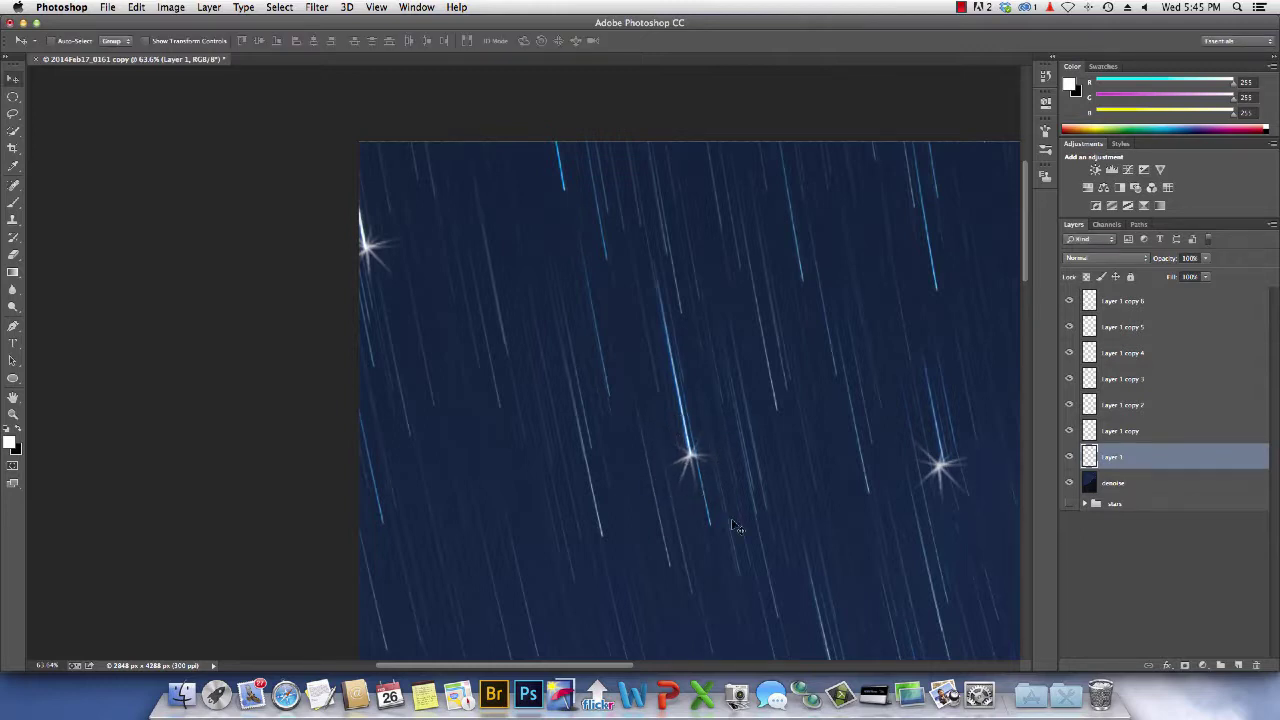
# Scale the Layer 1 copy star at the image's left edge to about 126% width and 135% height, and rotate it about 22°
pyautogui.click(1150, 434)
pyautogui.press('super+t')
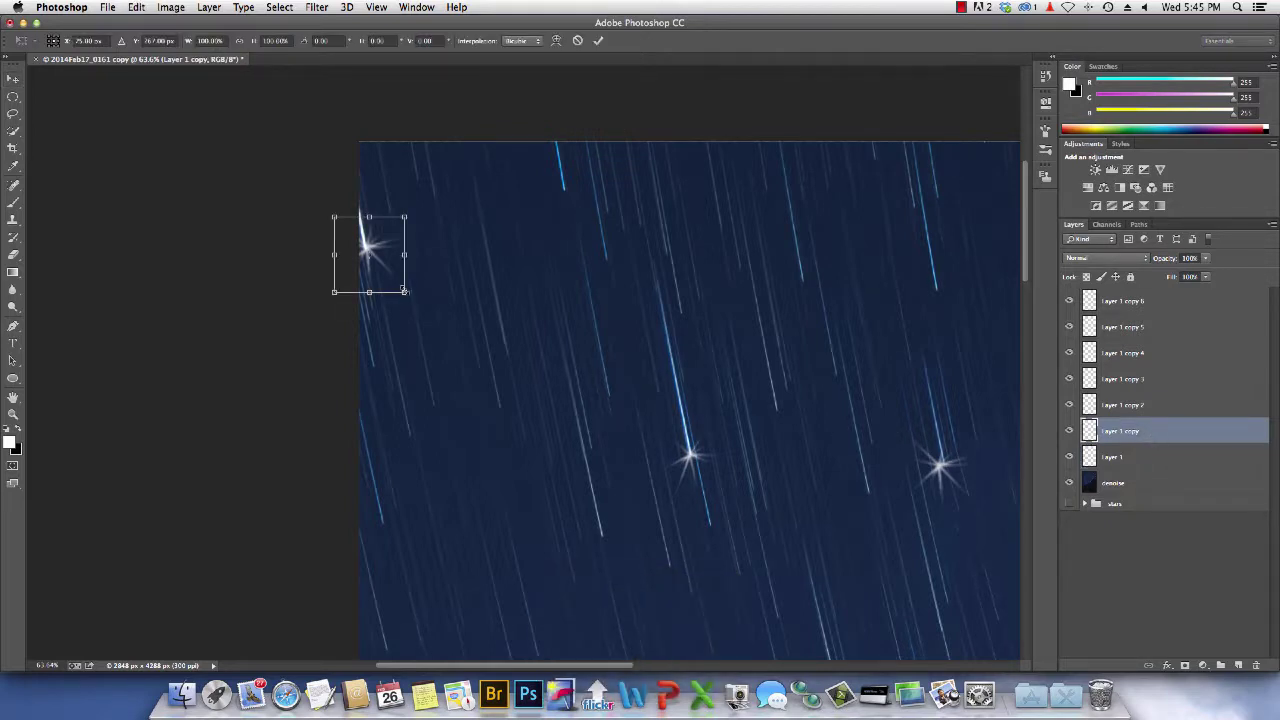
pyautogui.moveTo(404, 291); pyautogui.dragTo(423, 320)
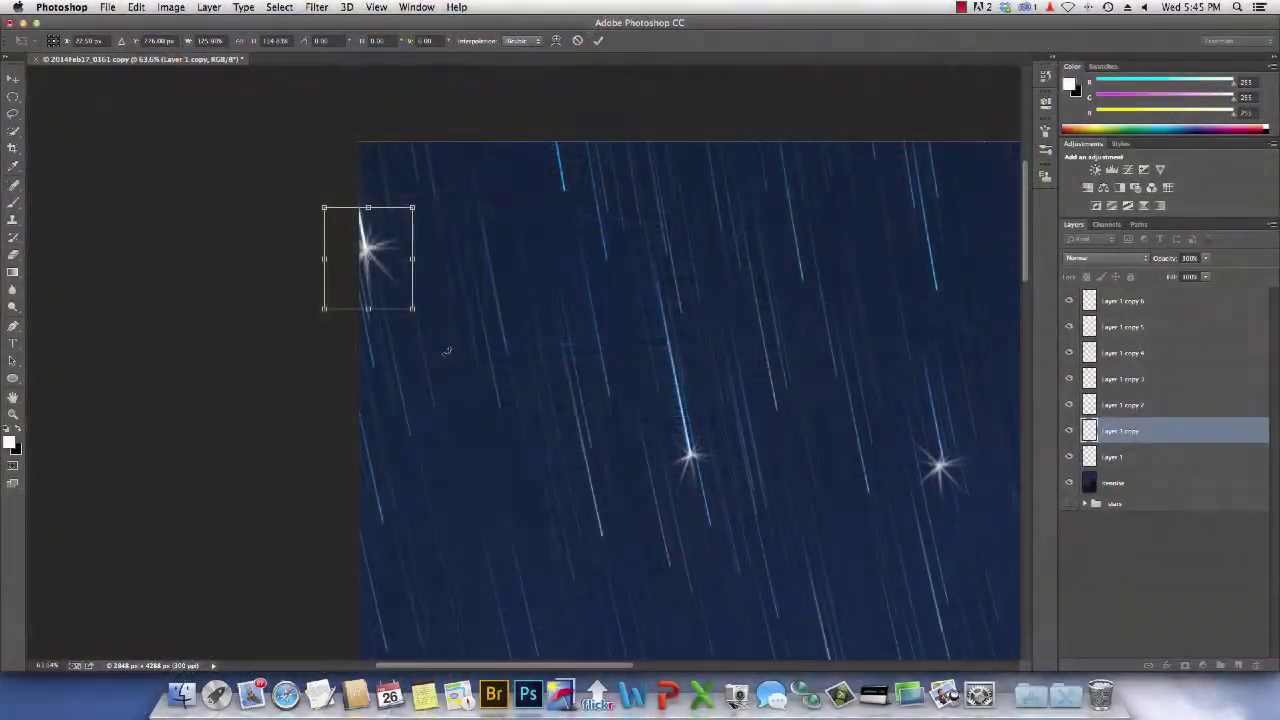
pyautogui.moveTo(443, 351)
pyautogui.mouseDown()
pyautogui.moveTo(404, 366)
pyautogui.moveTo(429, 371)
pyautogui.mouseUp()
# Nudge the enlarged edge star slightly left onto its trail, and duplicate its layer to brighten it
pyautogui.hscroll(3, 429, 371)
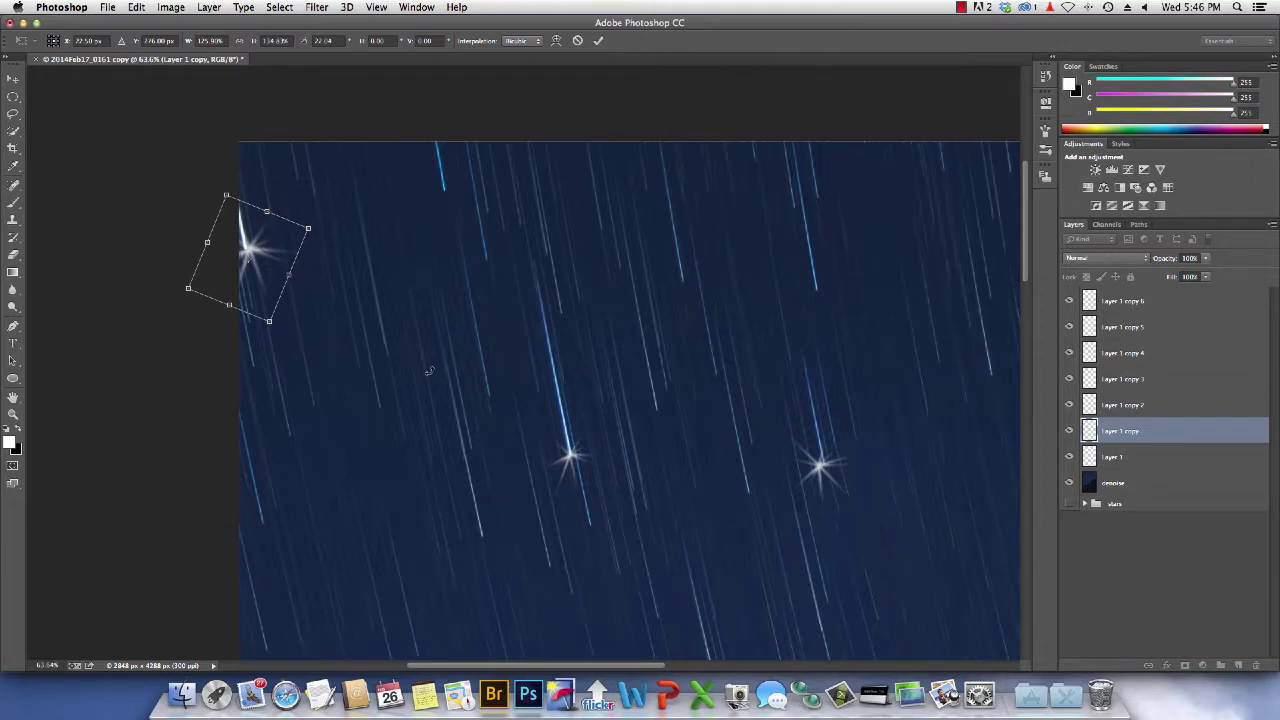
pyautogui.press('Left')
pyautogui.press('Left')
pyautogui.press('Left')
pyautogui.press('Left')
pyautogui.press('Left')
pyautogui.press('Left')
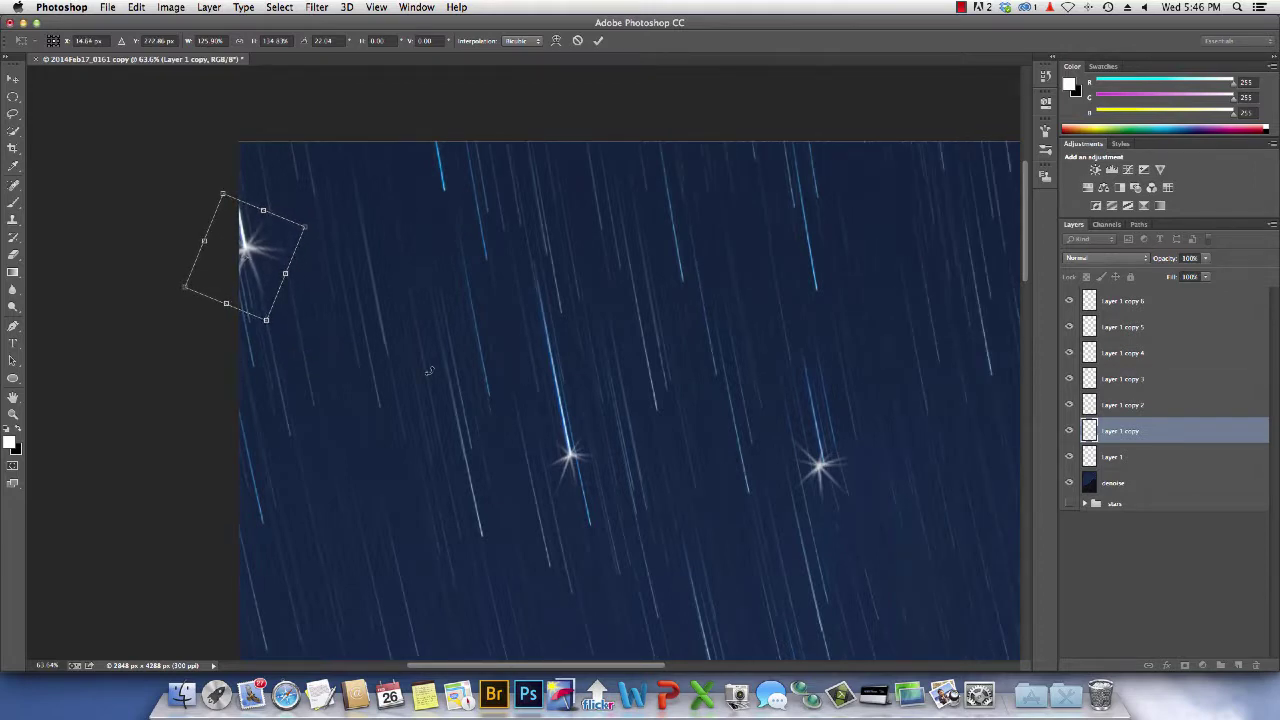
pyautogui.press('Return')
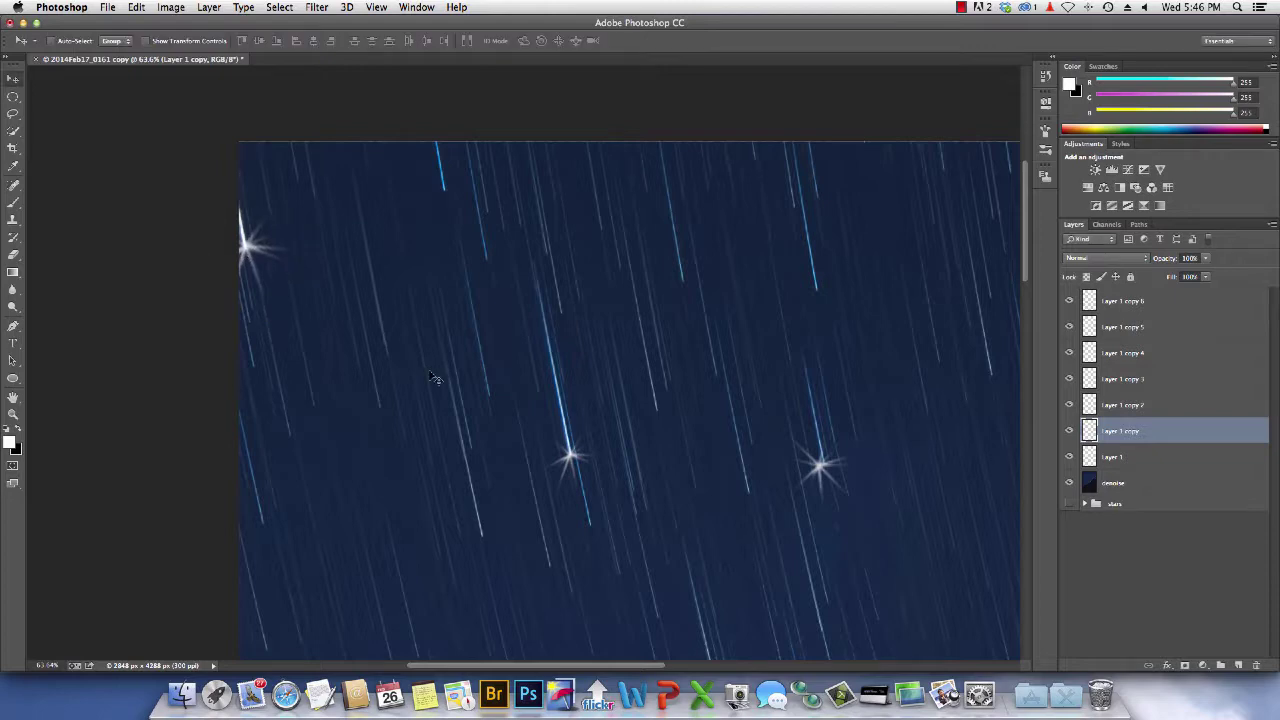
pyautogui.press('super+j')
# Shrink the Layer 1 copy 2 star on the trail just above the mountain peak
pyautogui.click(1130, 405)
pyautogui.press('super+t')
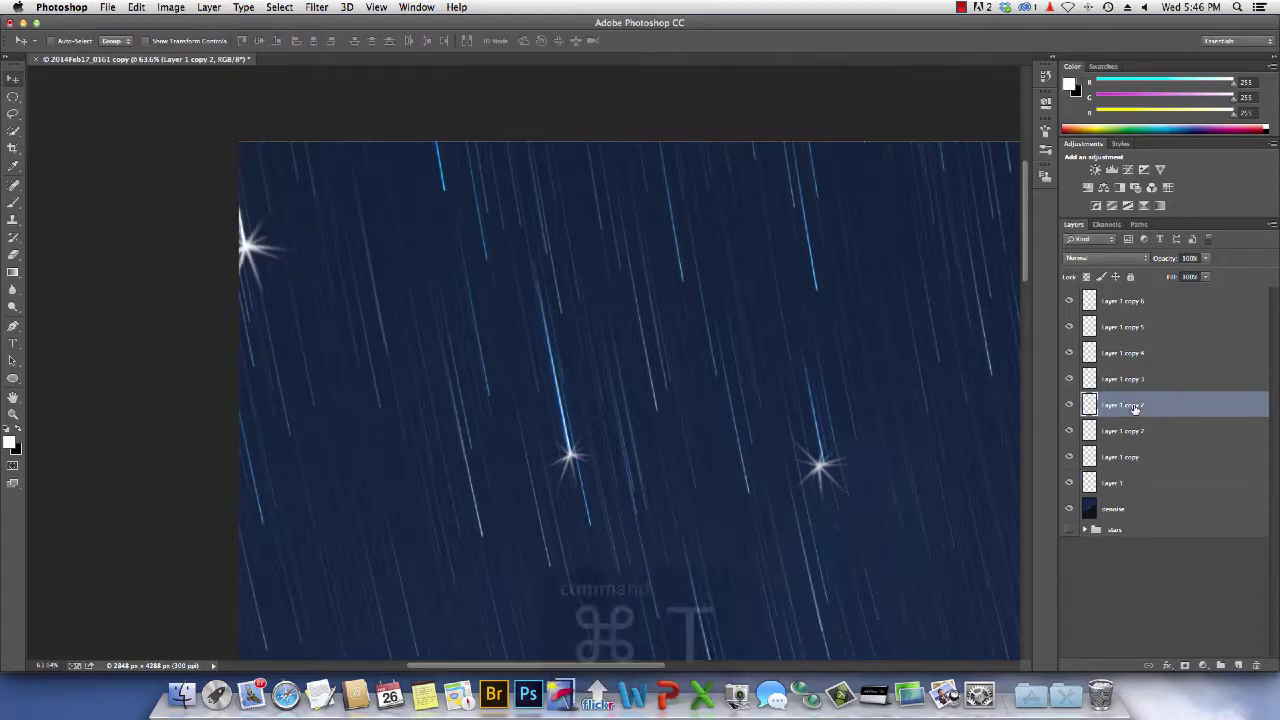
pyautogui.scroll(-10, 650, 480)
pyautogui.hscroll(3, 650, 480)
pyautogui.moveTo(685, 523); pyautogui.dragTo(665, 494)
pyautogui.press('Return')
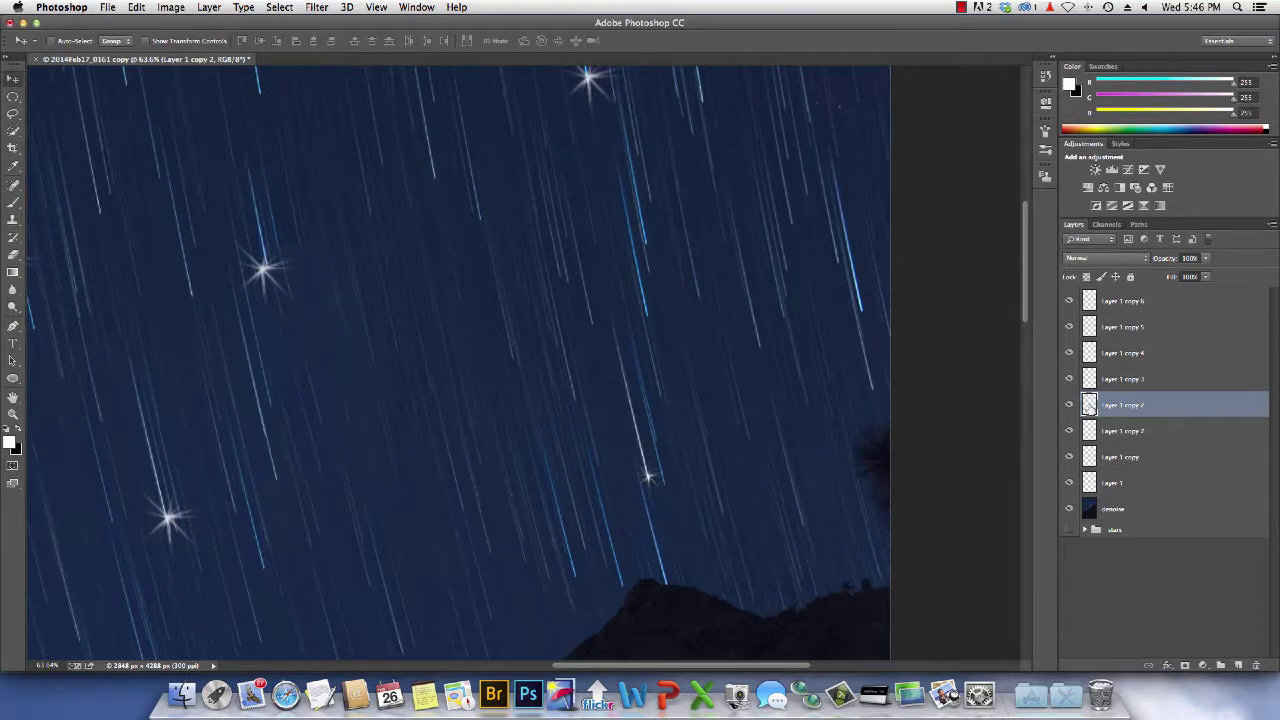
# Shrink the Layer 1 copy 3 star to about 68% width and 67% height on its trail tip, and set its opacity to 77%
pyautogui.click(1123, 379)
pyautogui.press('super+t')
pyautogui.scroll(3, 674, 262)
pyautogui.moveTo(674, 262); pyautogui.dragTo(674, 189)
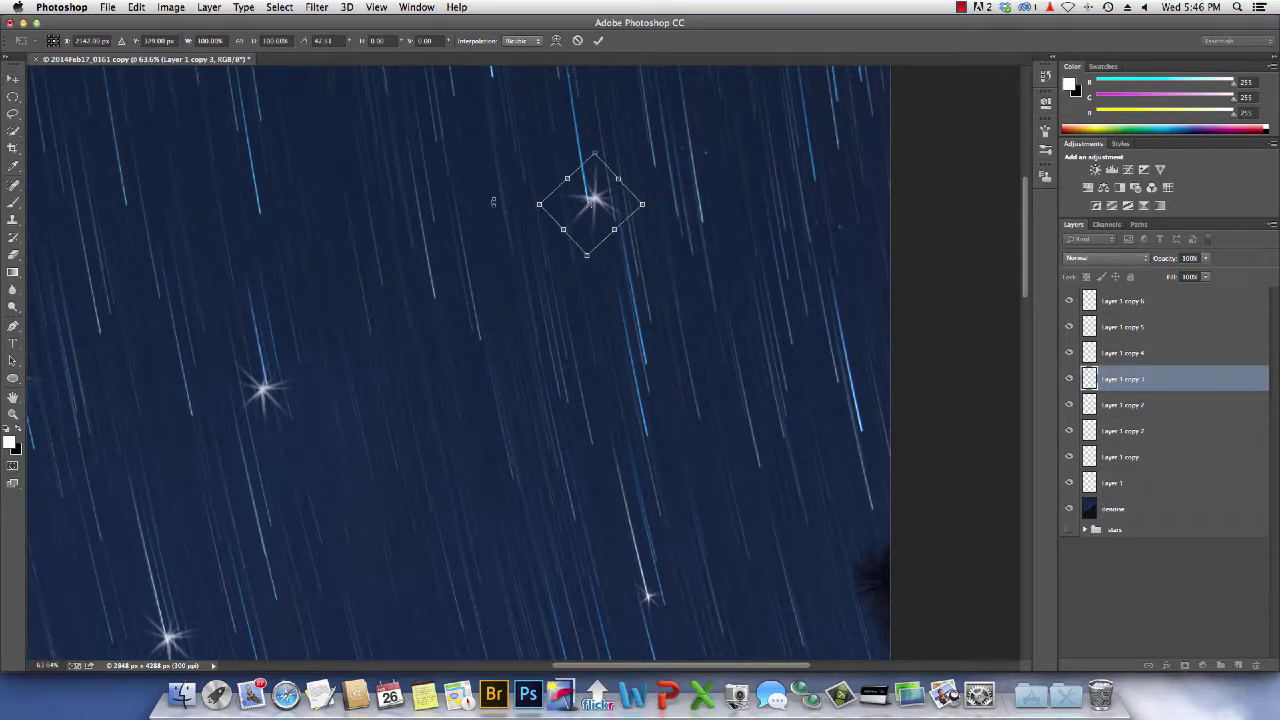
pyautogui.moveTo(539, 204)
pyautogui.mouseDown()
pyautogui.moveTo(582, 204)
pyautogui.moveTo(550, 202)
pyautogui.mouseUp()
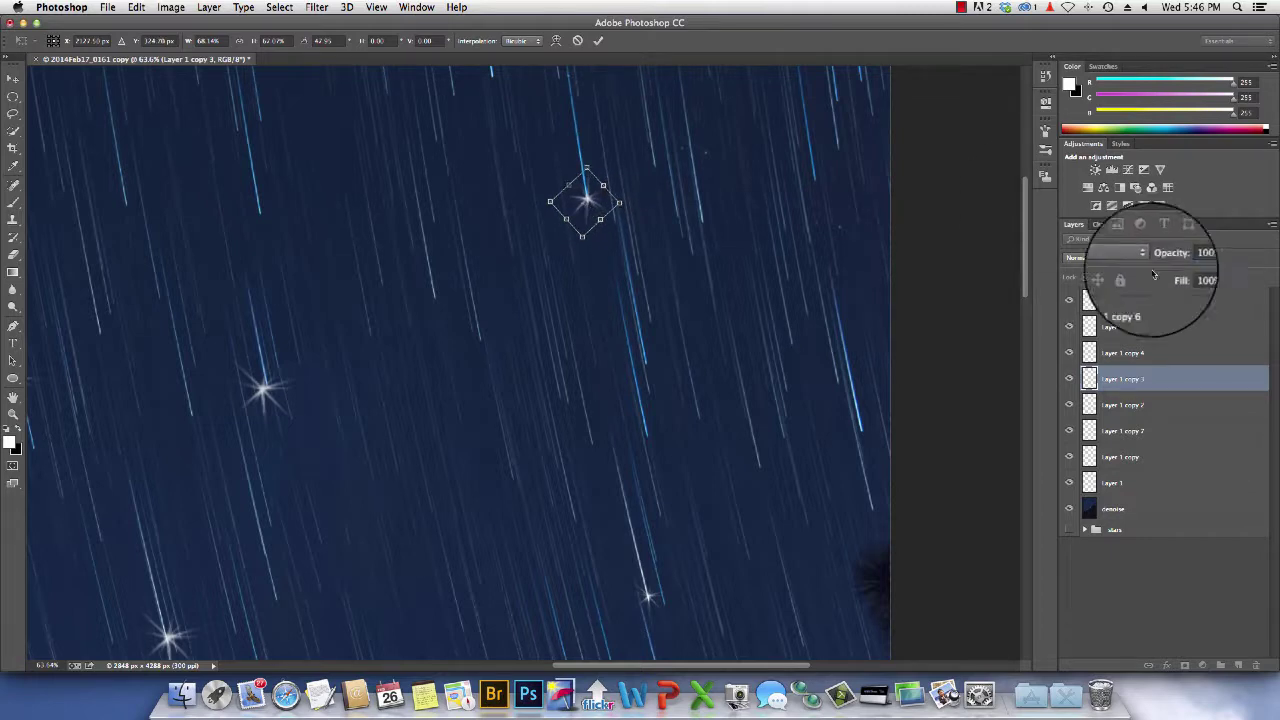
pyautogui.click(1205, 253)
pyautogui.write('77')
pyautogui.press('Return')
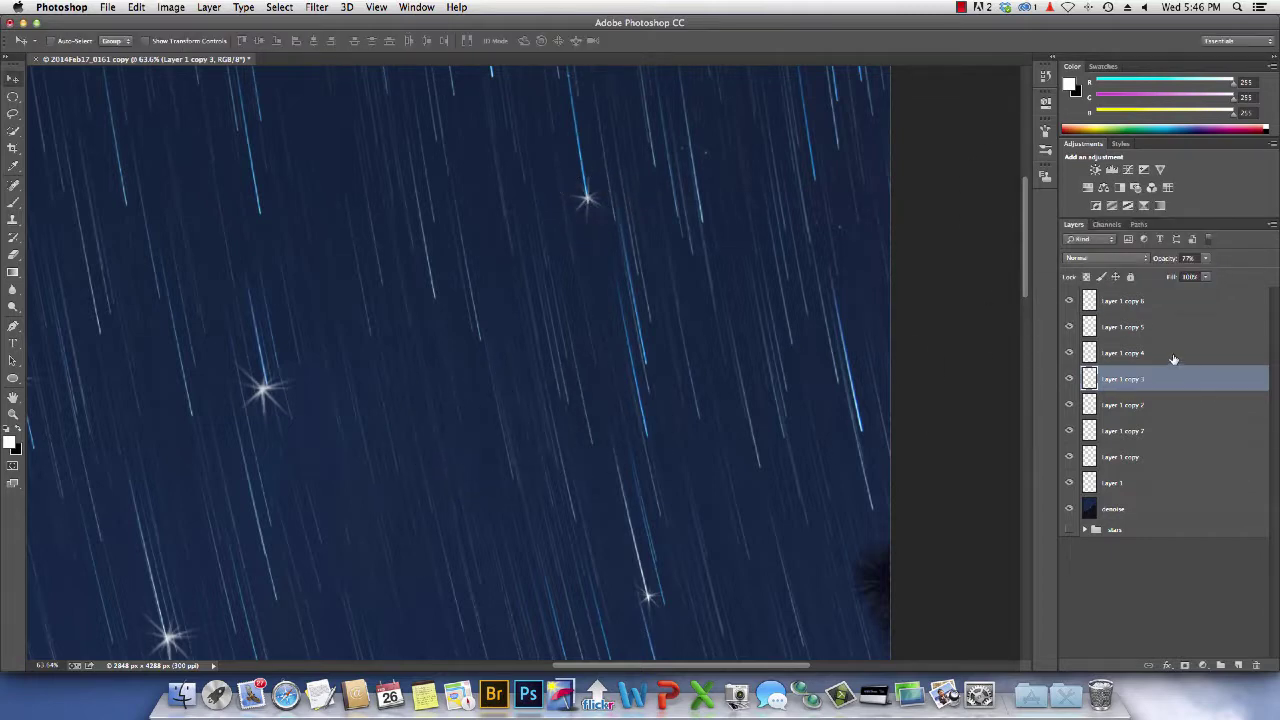
# Shrink the Layer 1 copy 4 star to about 57%, rotate it about 144° onto its trail tip, and lower its opacity to 79%
pyautogui.click(1174, 359)
pyautogui.press('super+t')
pyautogui.scroll(-5, 420, 366)
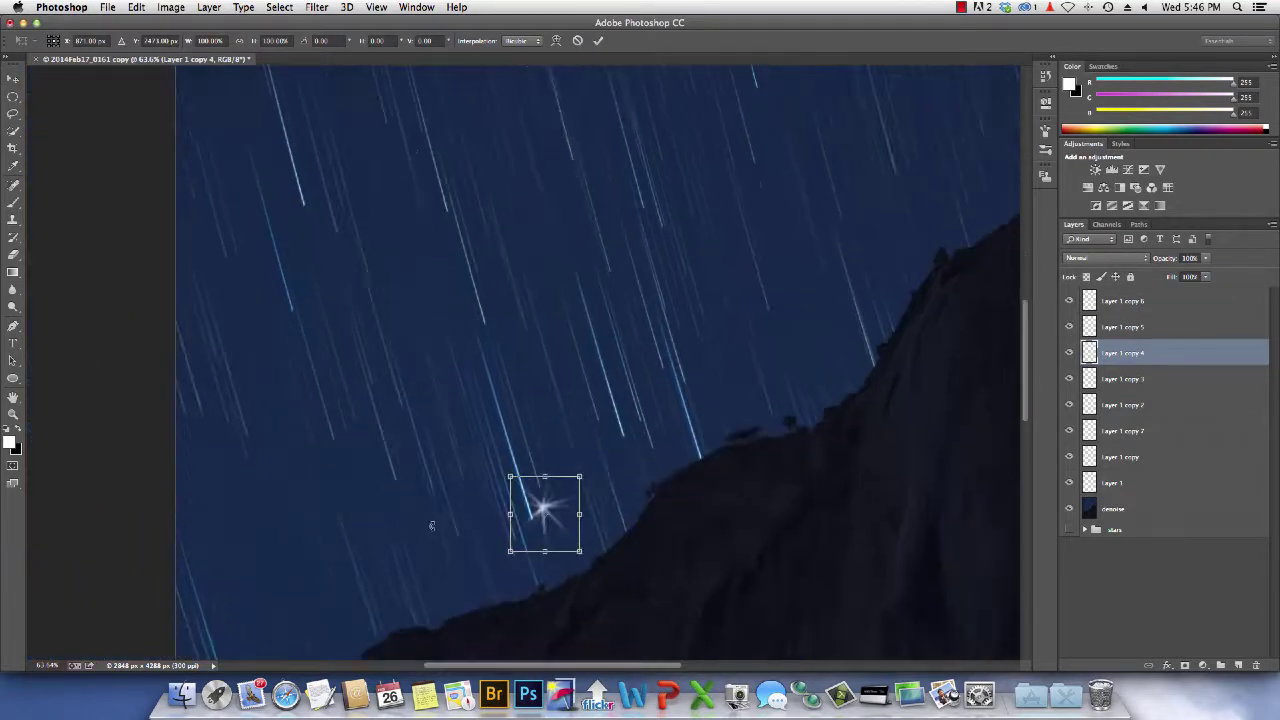
pyautogui.moveTo(580, 550); pyautogui.dragTo(527, 534)
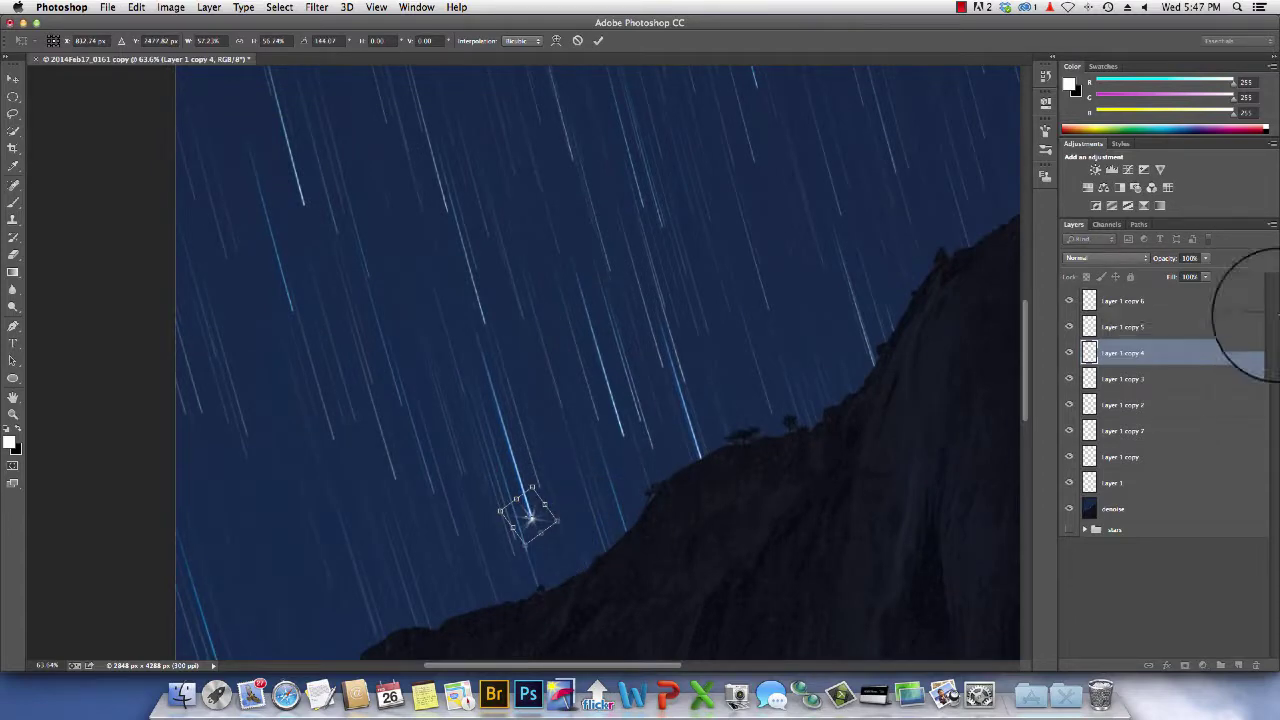
pyautogui.moveTo(1172, 258); pyautogui.dragTo(1160, 259)
pyautogui.press('Return')
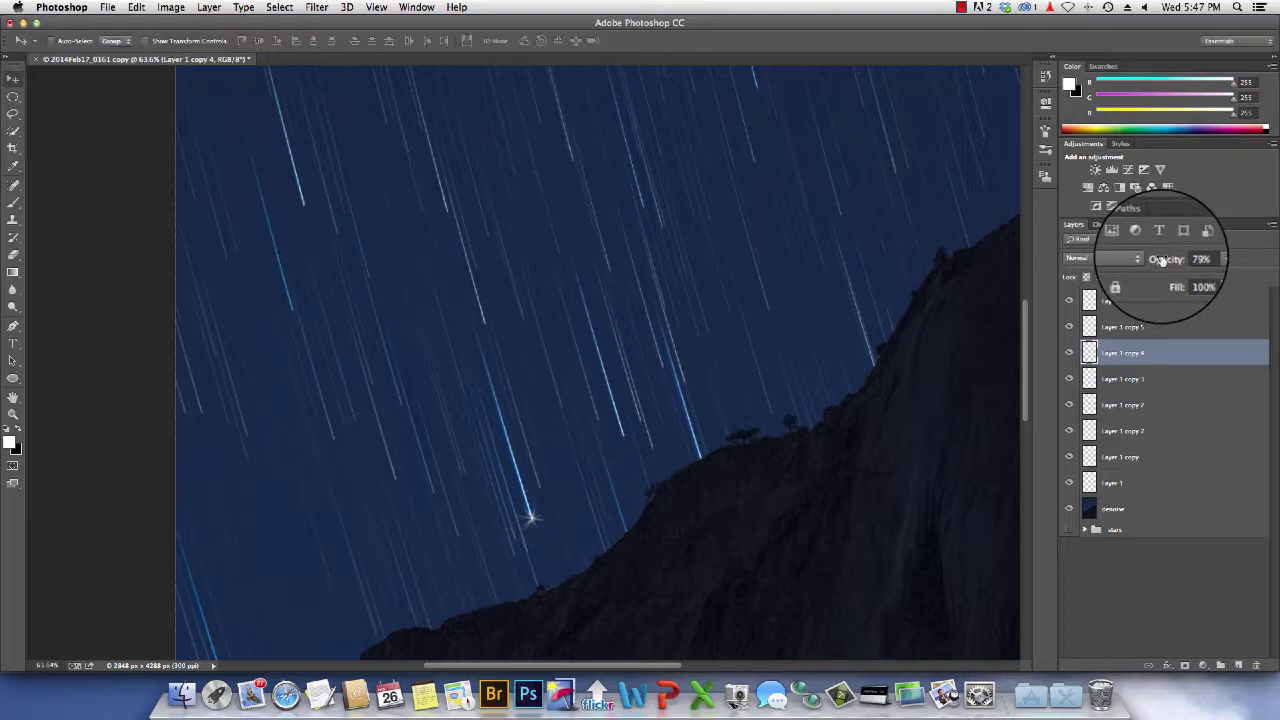
# Scale the Layer 1 copy 5 star to about 79% width and 89% height, rotate it about 75°, and align it with its trail tip
pyautogui.click(1125, 327)
pyautogui.hotkey('ctrl', 't')
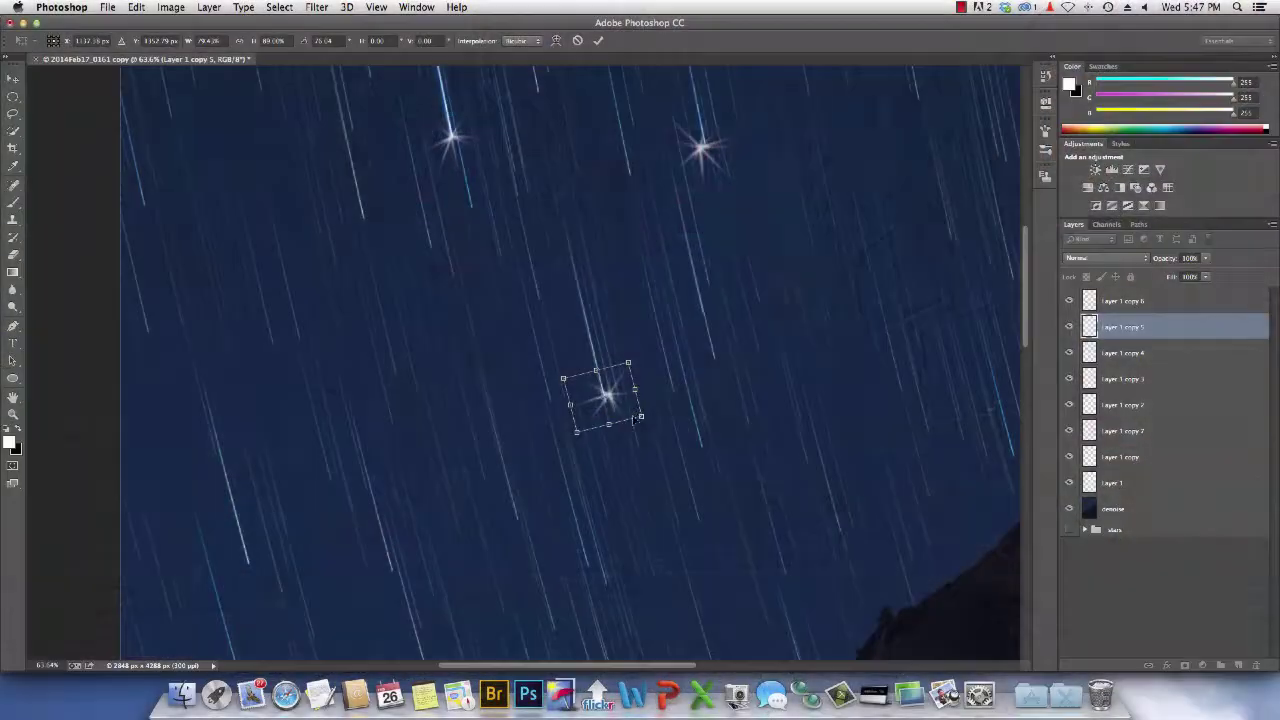
pyautogui.moveTo(632, 418); pyautogui.dragTo(638, 421)
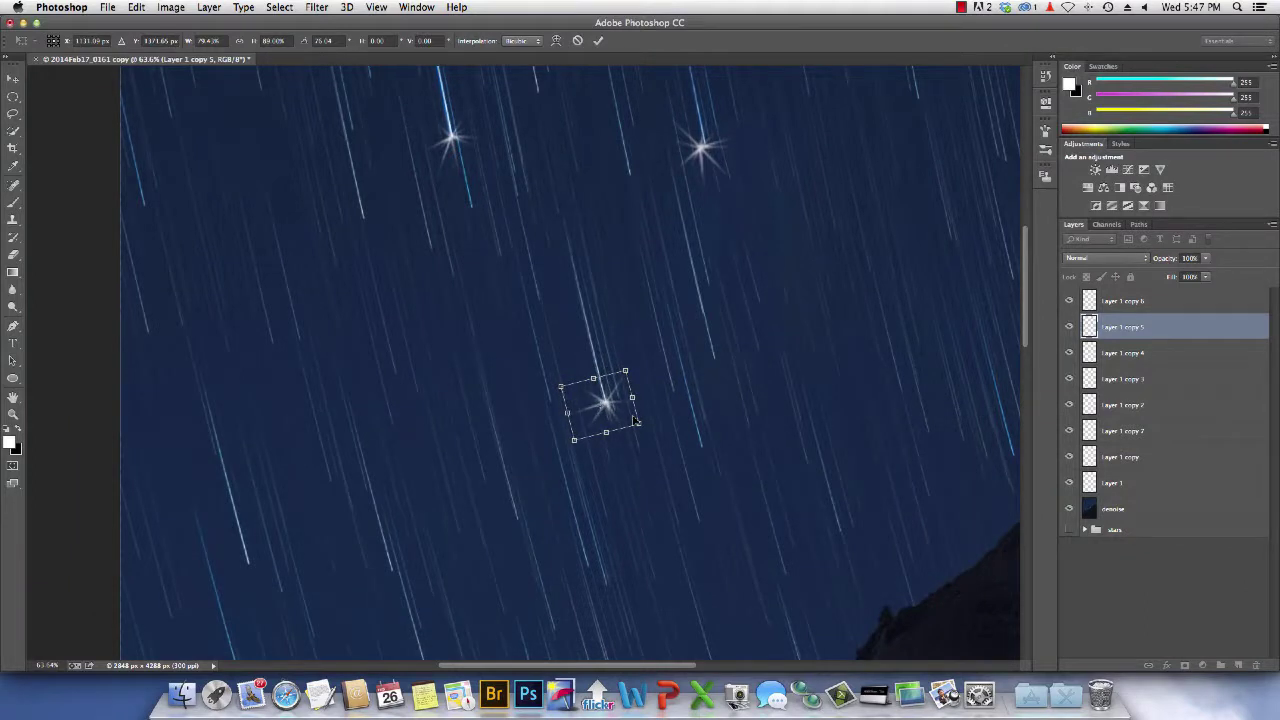
pyautogui.press('Return')
# Shrink the Layer 1 copy 6 star and position it on the tip of its blue trail
pyautogui.click(1188, 300)
pyautogui.press('super+t')
pyautogui.moveTo(748, 194); pyautogui.dragTo(682, 158)
pyautogui.press('Return')
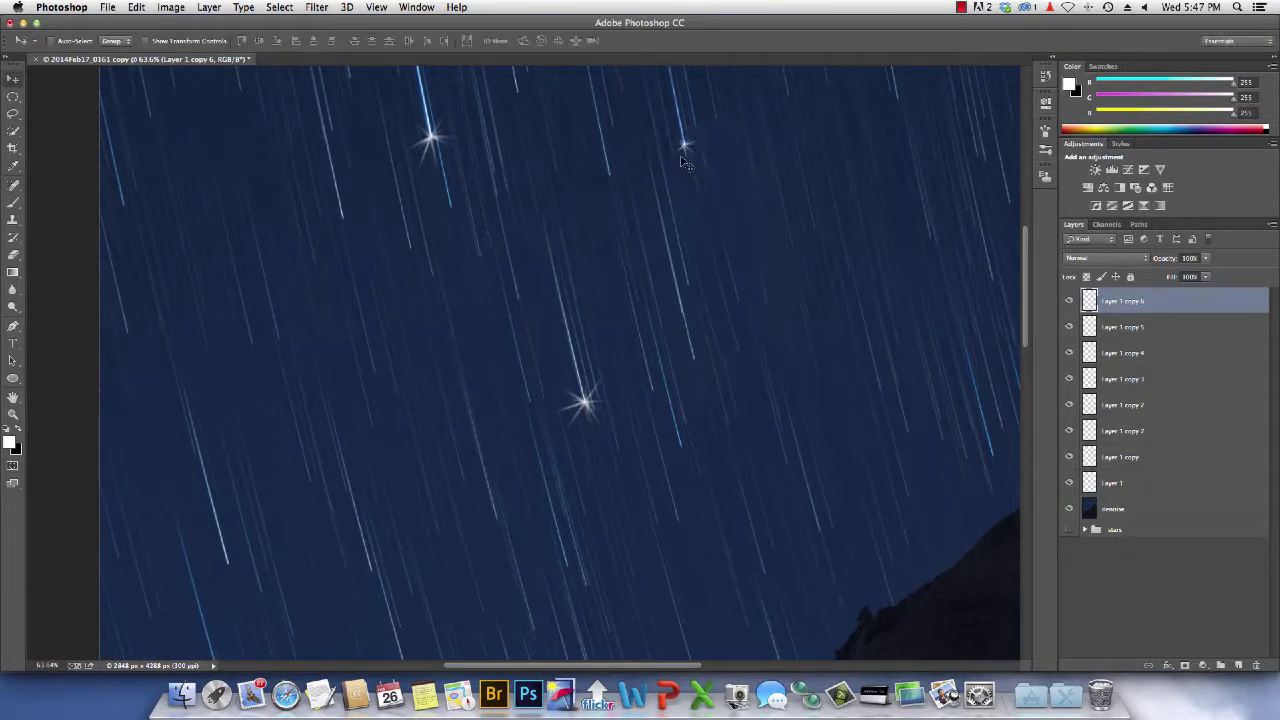
# Group all the star layers from Layer 1 copy 6 down to Layer 1, naming the group twinkle
pyautogui.keyDown('shift'); pyautogui.click(1163, 490); pyautogui.keyUp('shift')
pyautogui.press('super+g')
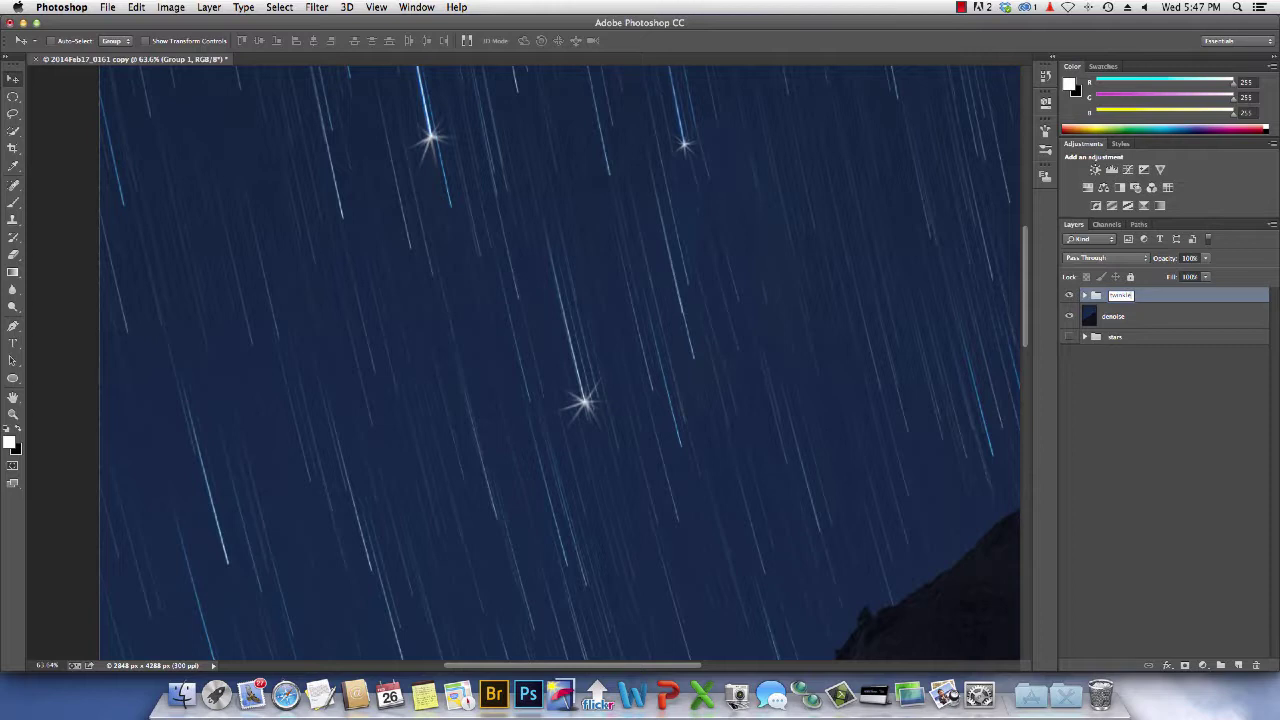
# Place firefalls.psd from the comets folder as an embedded image and position its glowing waterfall on the cliff face below the ridge
pyautogui.scroll(-5, 745, 303)
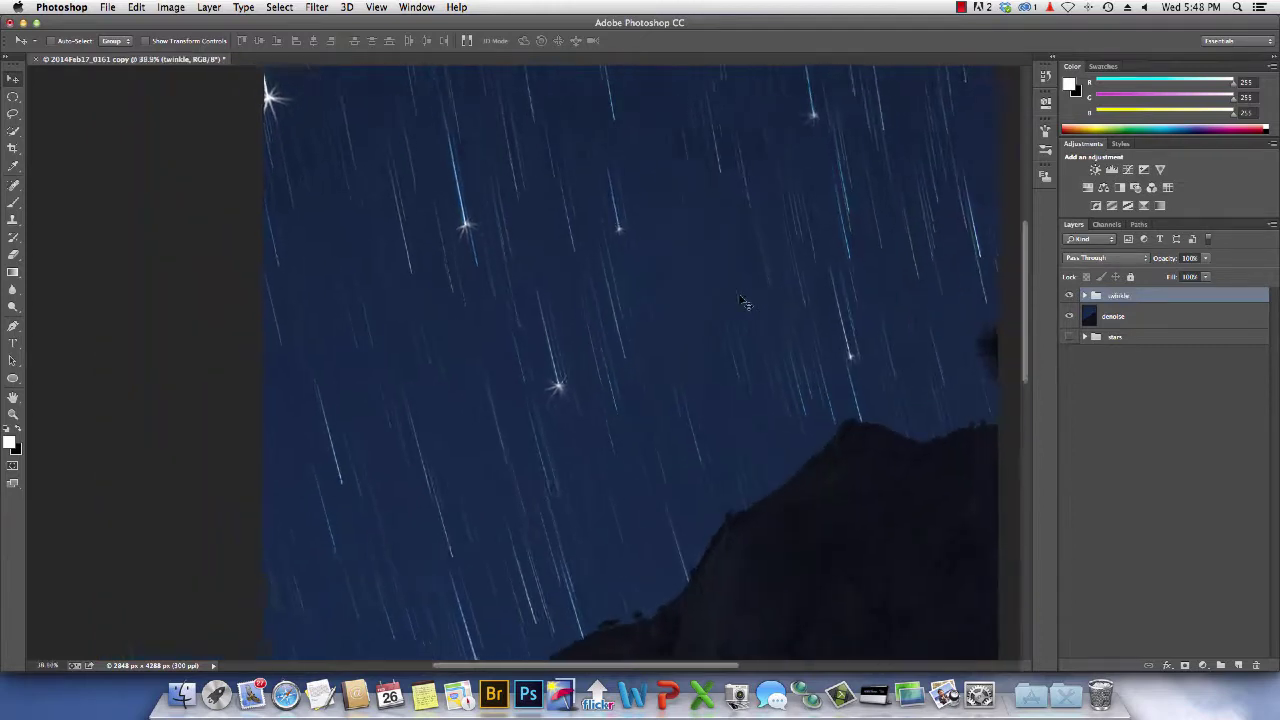
pyautogui.scroll(-2, 1025, 313)
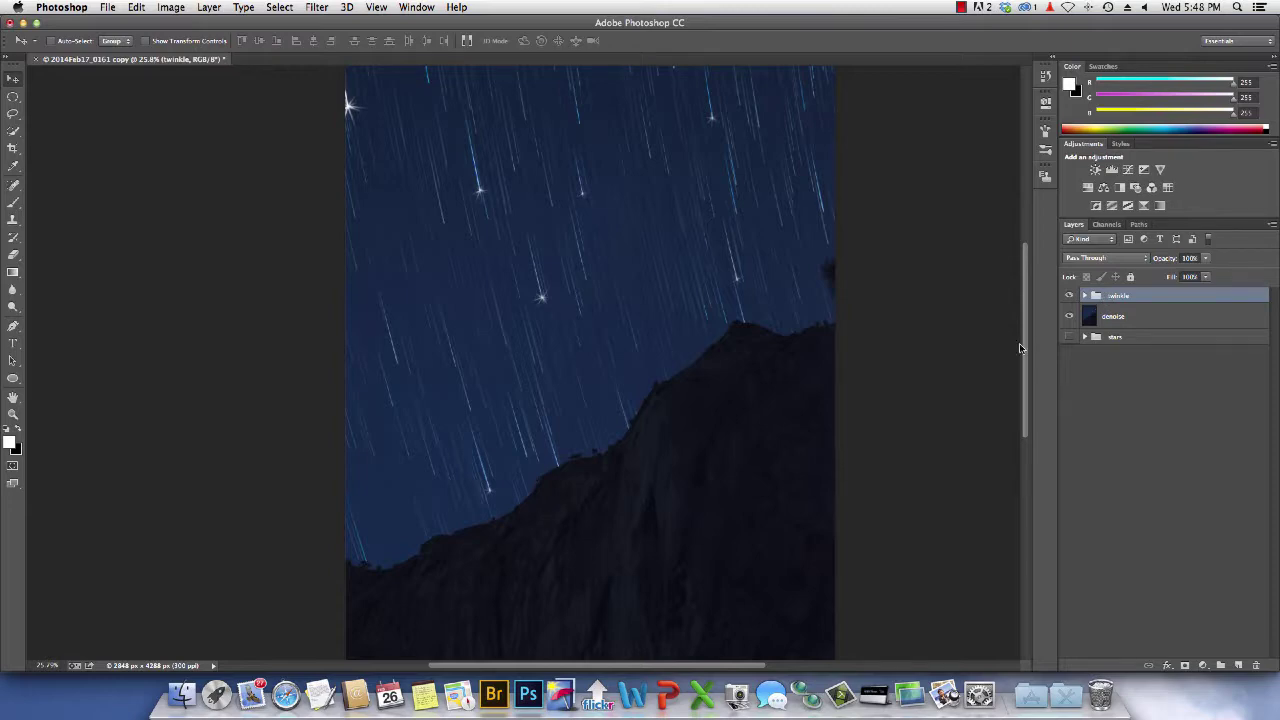
pyautogui.scroll(-3, 1020, 347)
pyautogui.scroll(3, 1021, 344)
pyautogui.scroll(-1, 1023, 343)
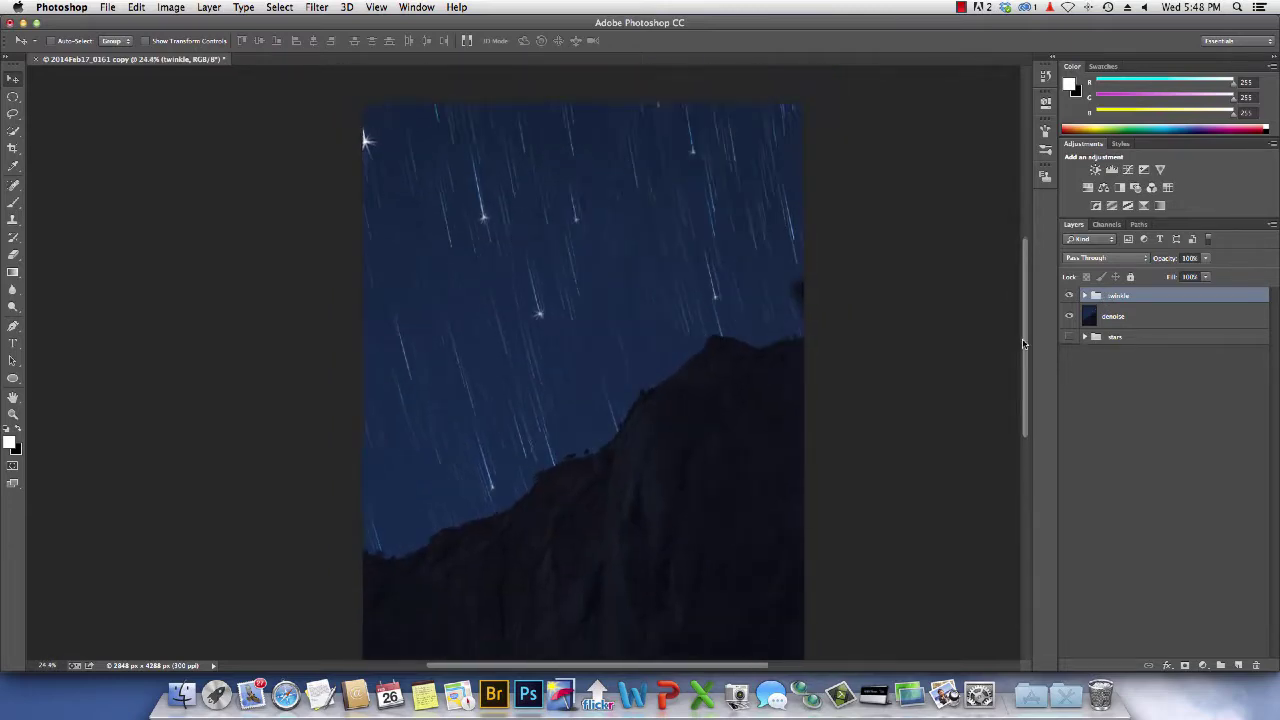
pyautogui.scroll(-3, 1023, 344)
pyautogui.click(107, 8)
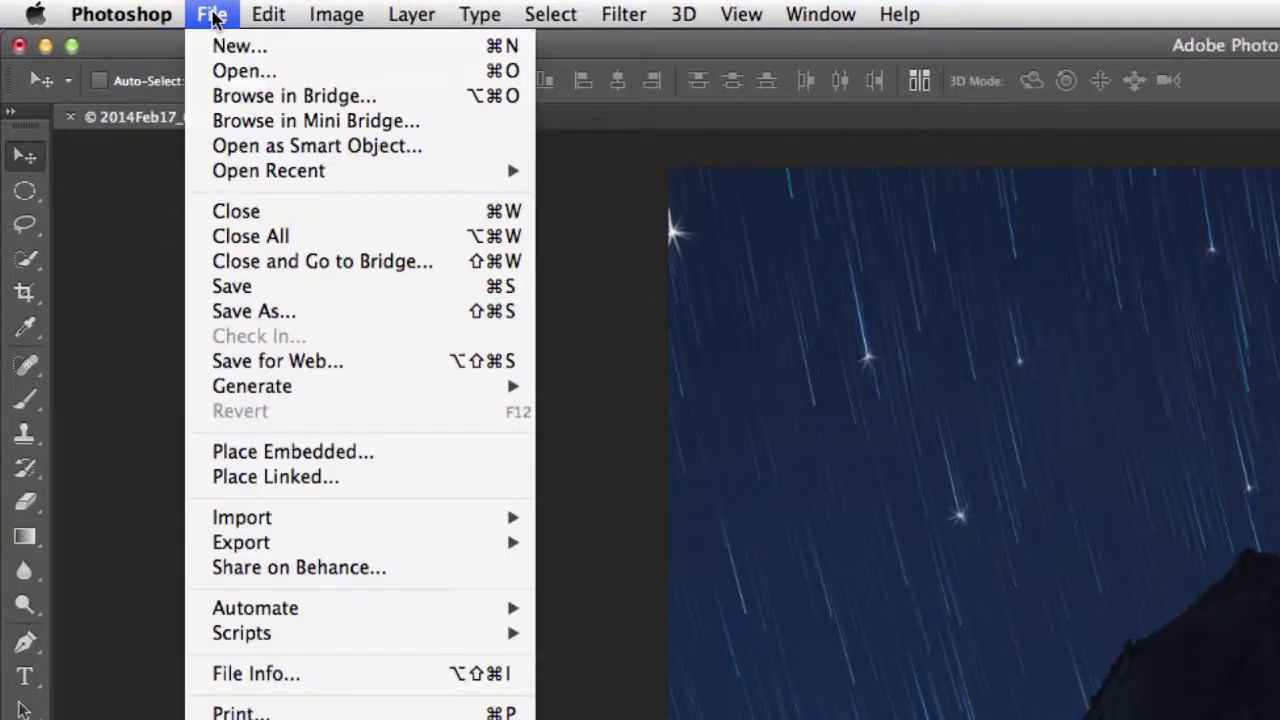
pyautogui.click(316, 458)
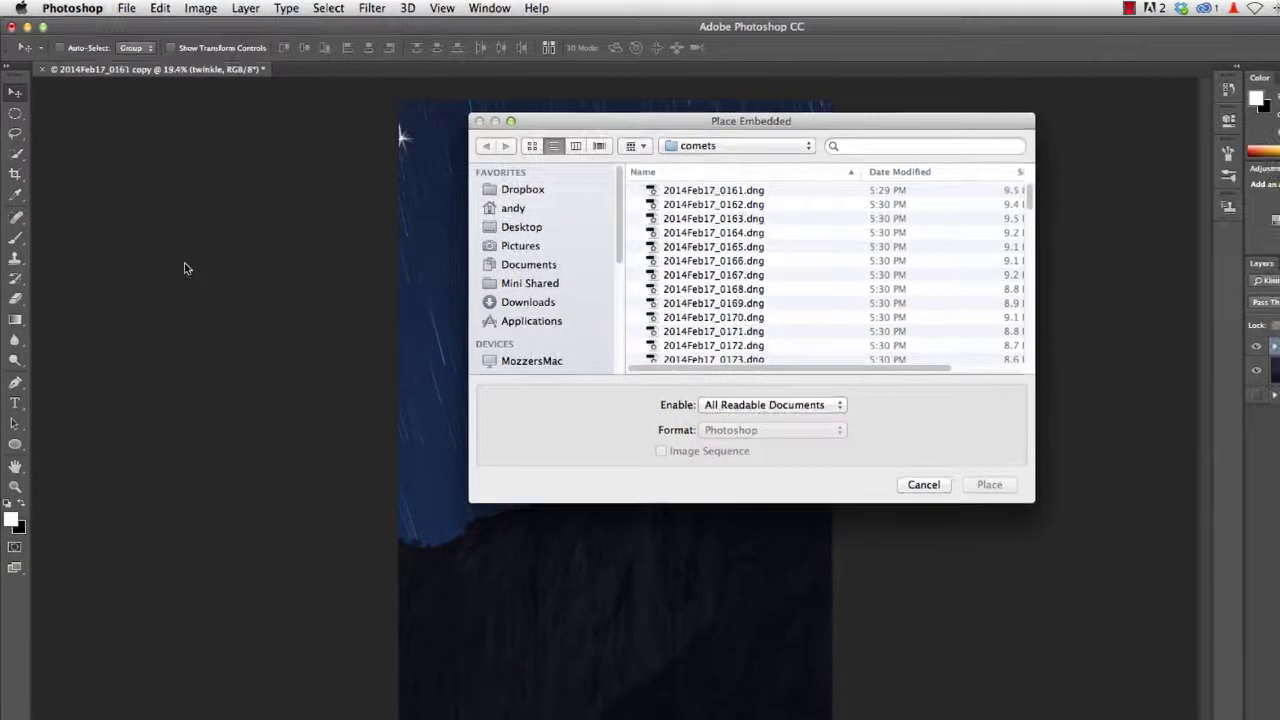
pyautogui.scroll(-15, 805, 264)
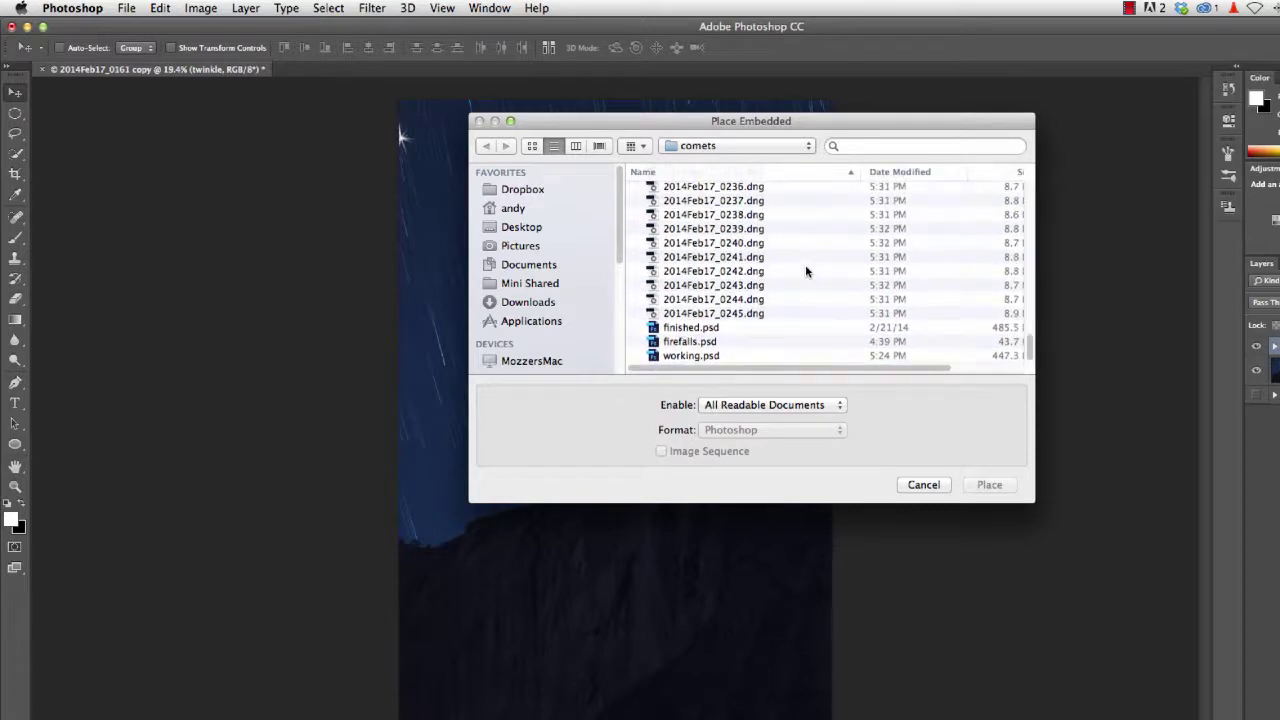
pyautogui.click(686, 345)
pyautogui.doubleClick(680, 342)
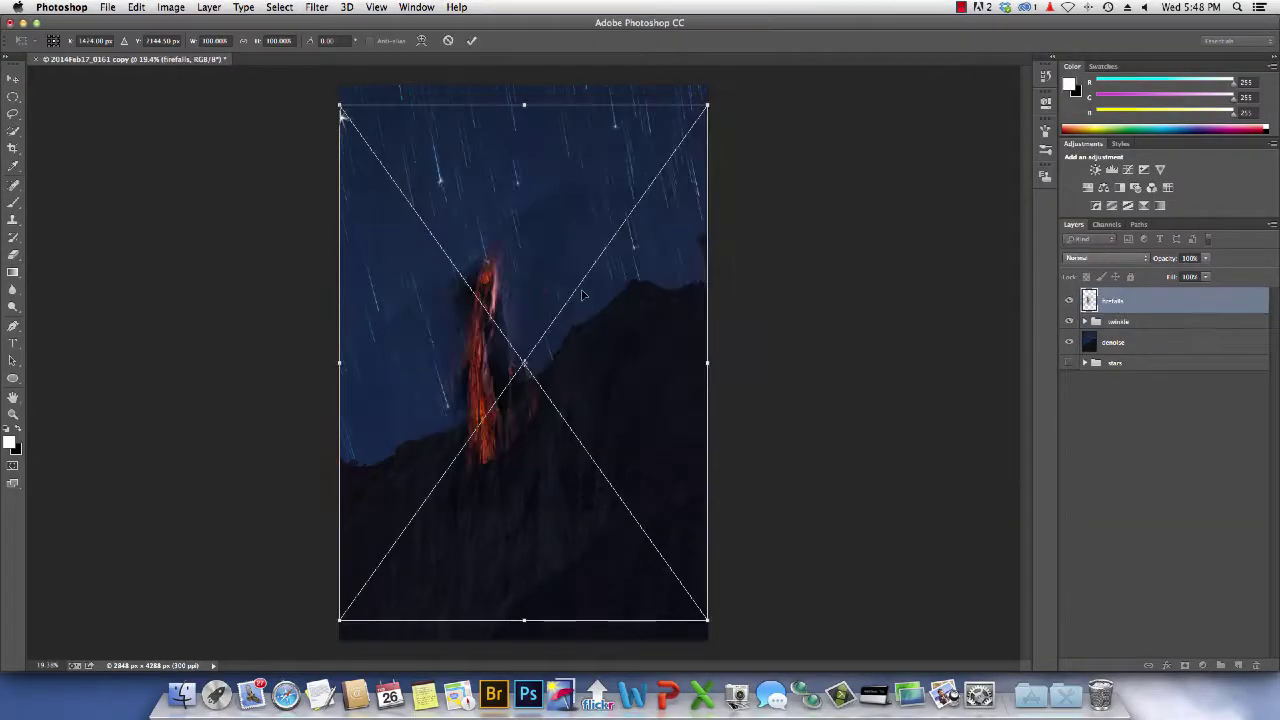
pyautogui.moveTo(590, 330); pyautogui.dragTo(684, 444)
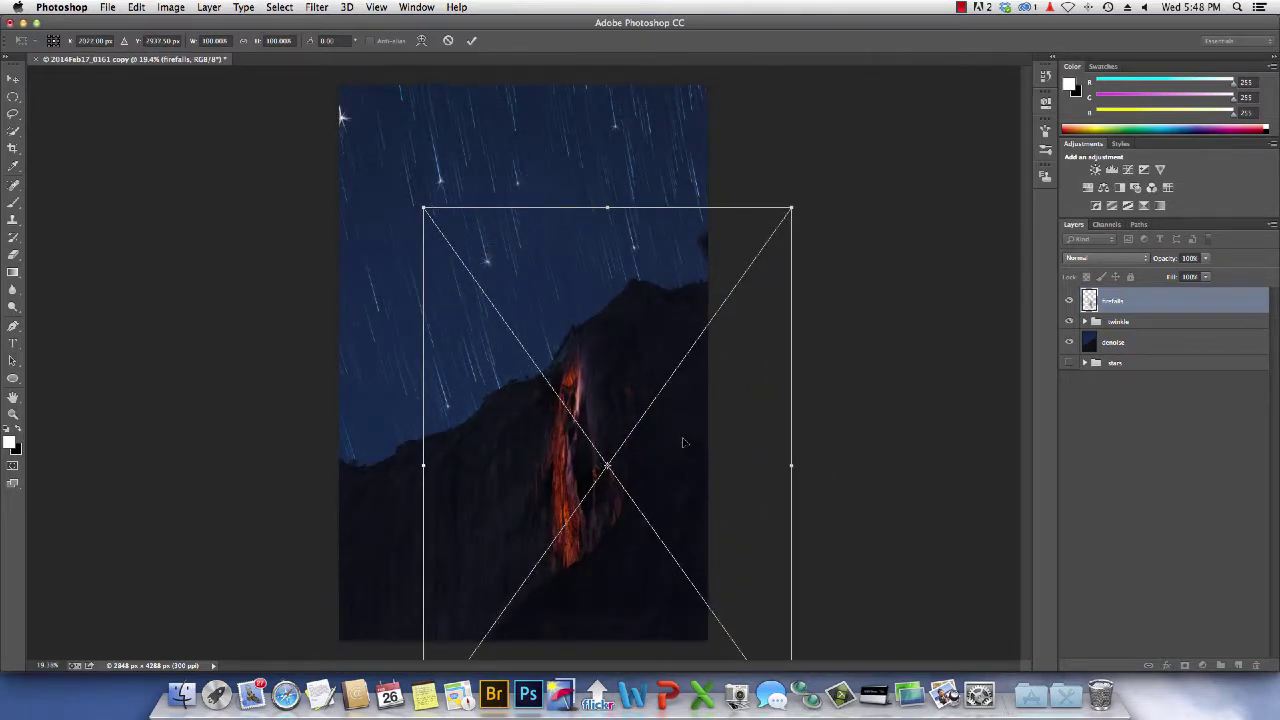
pyautogui.press('Return')
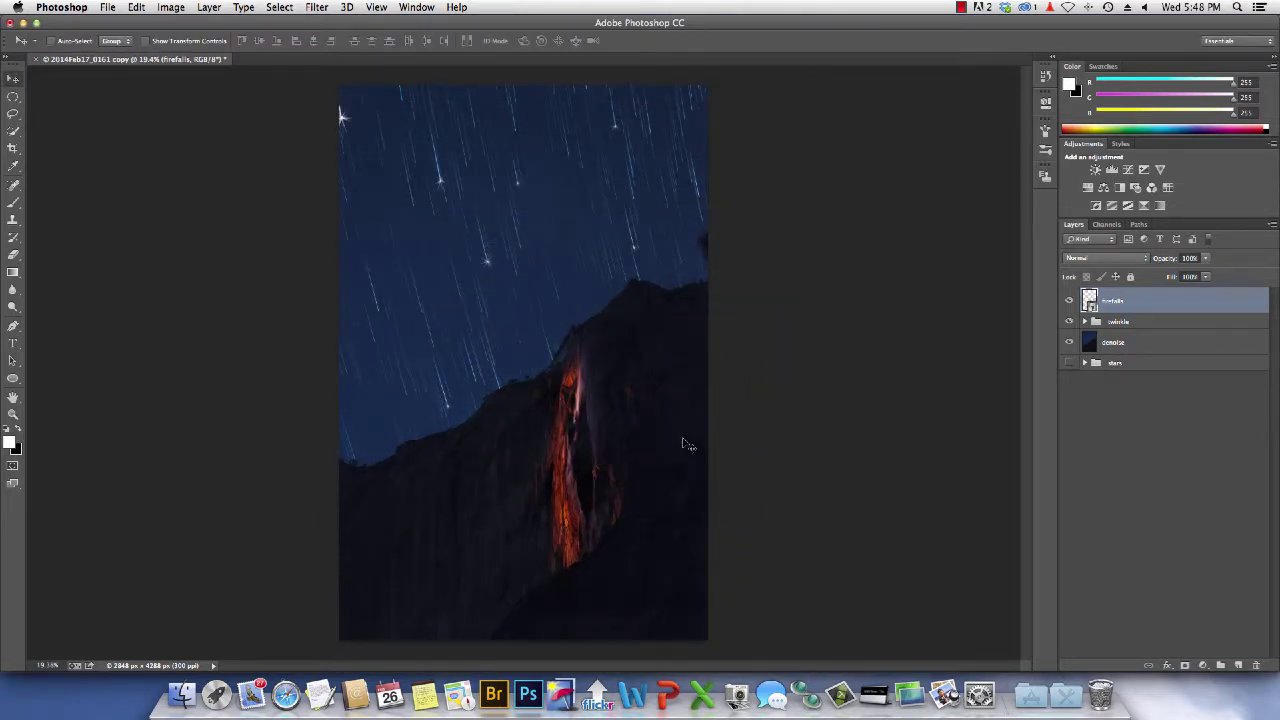